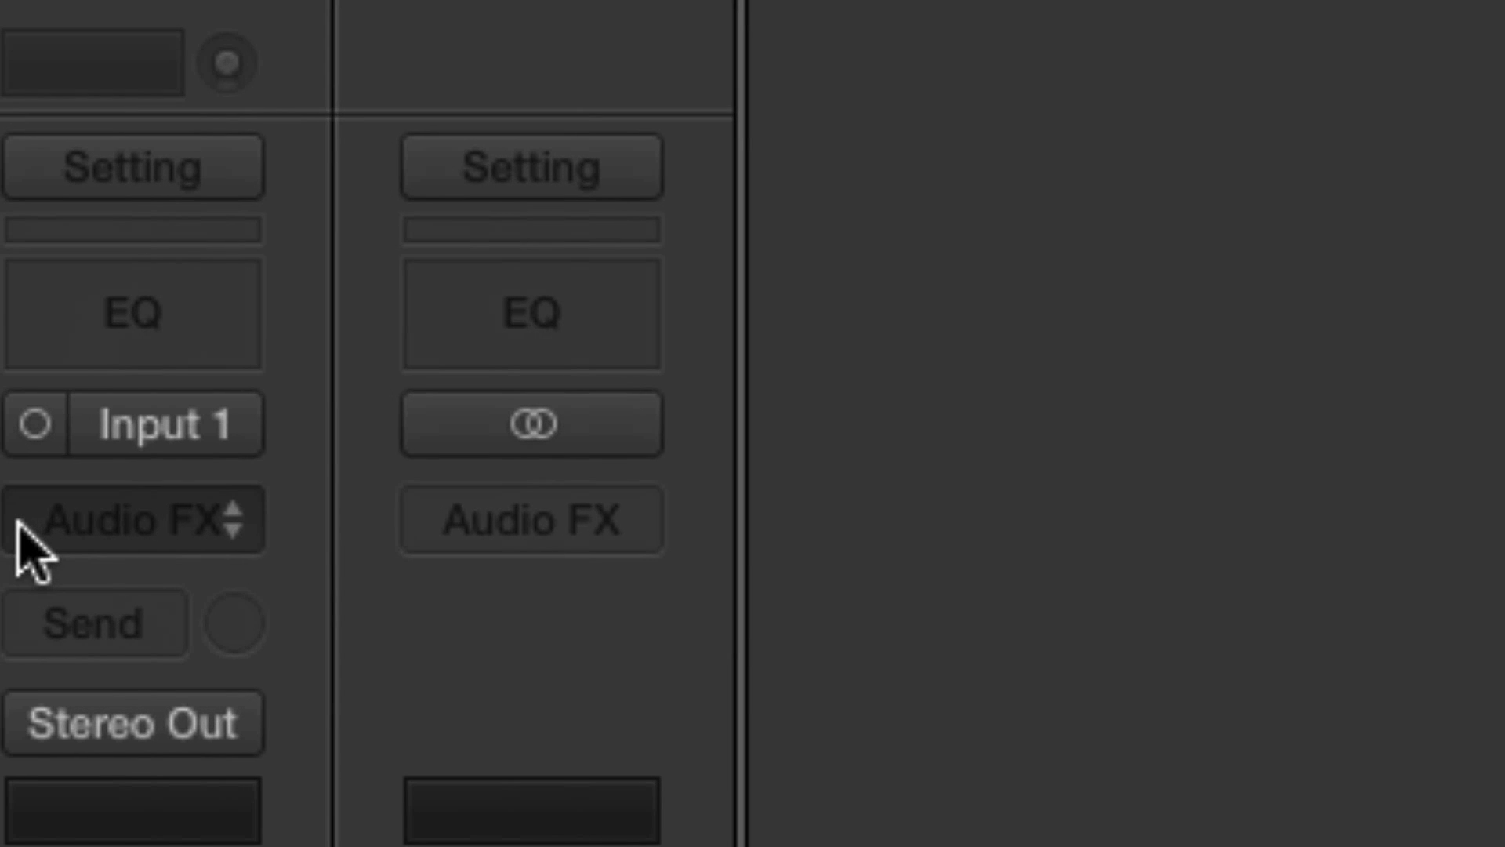
Insert a mono Delay Designer on the Loopé Fiasco channel
click(19, 521)
mouse_move(10, 686)
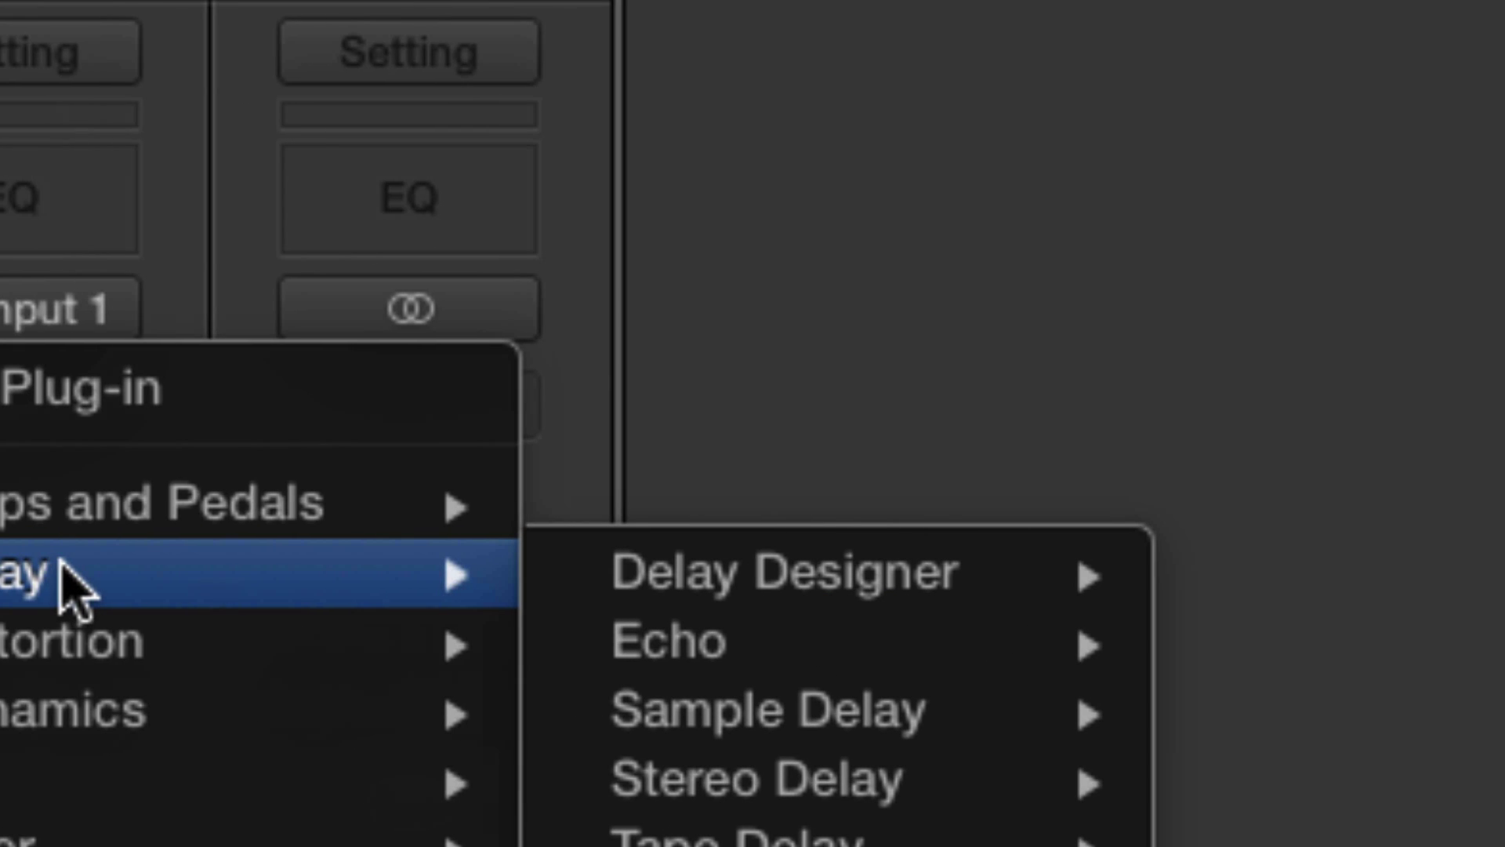
mouse_move(192, 579)
click(295, 577)
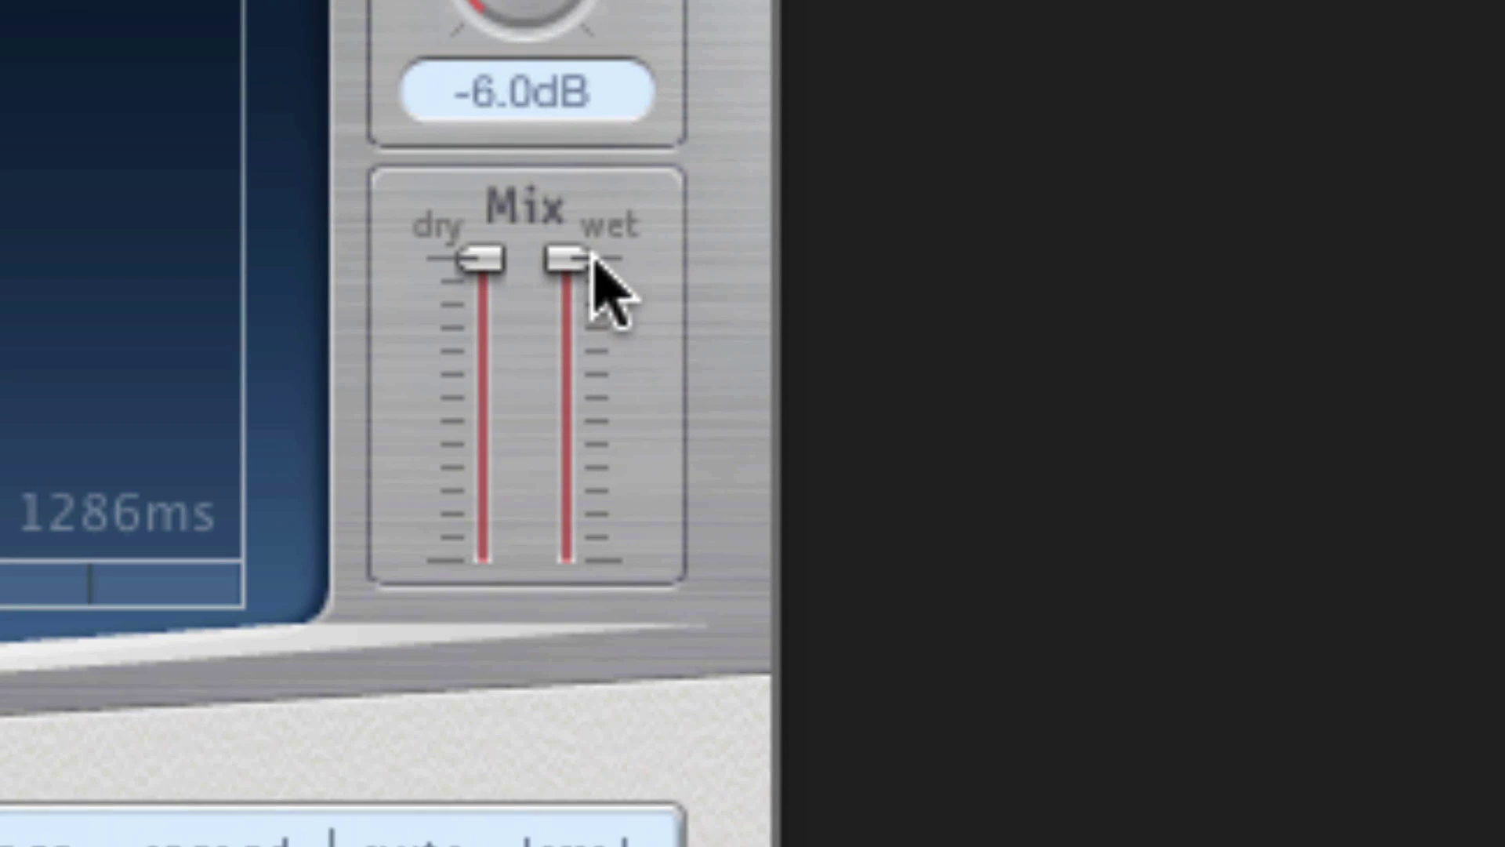
Set the wet mix to 0.0 dB and Tap A feedback to 0.0 dB
mouse_move(590, 262)
mouse_down()
mouse_move(605, 285)
mouse_move(604, 269)
mouse_up()
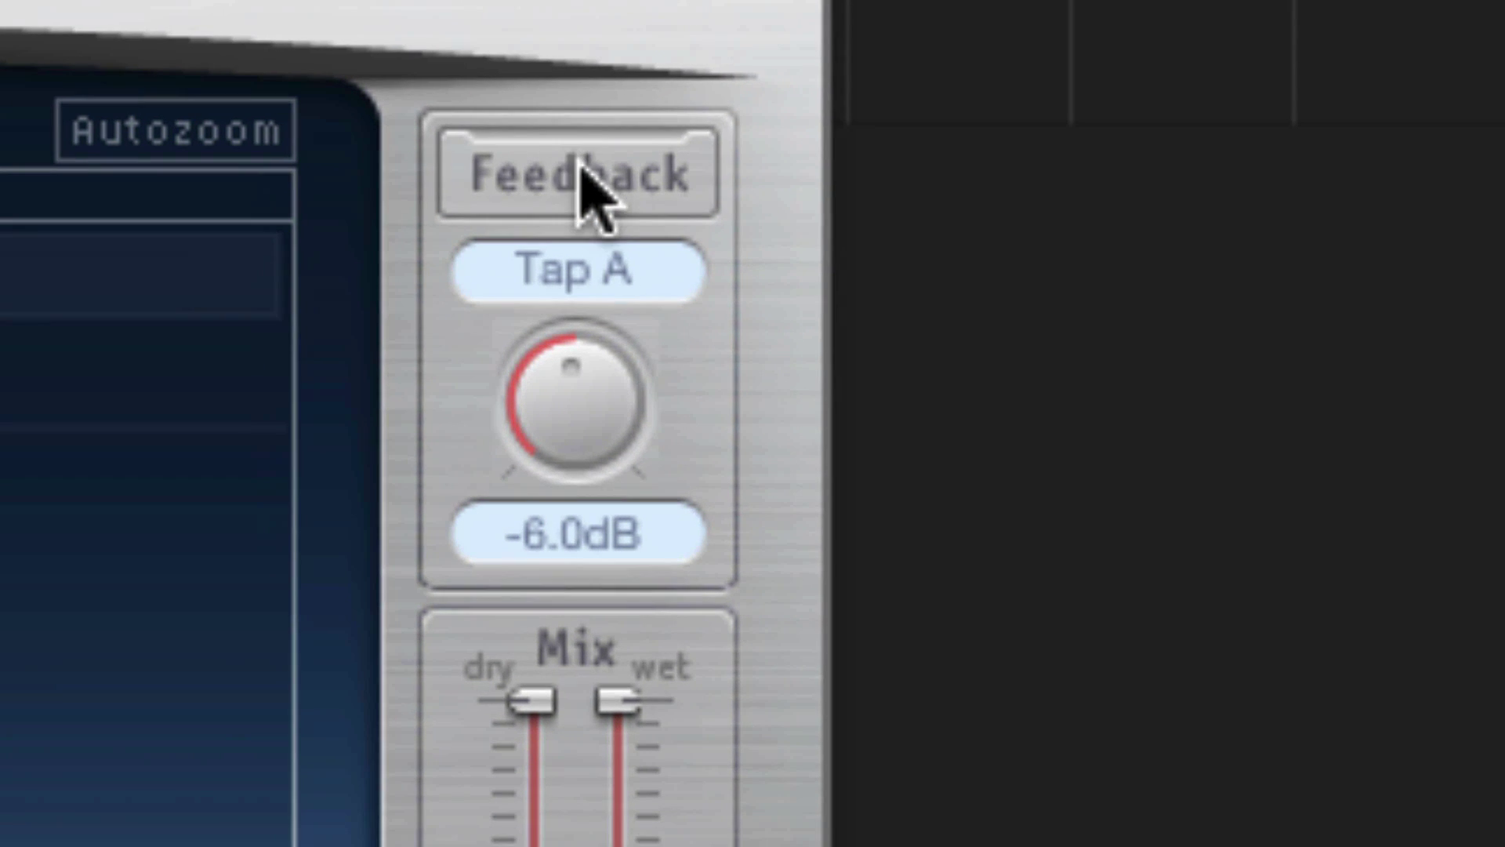
click(580, 168)
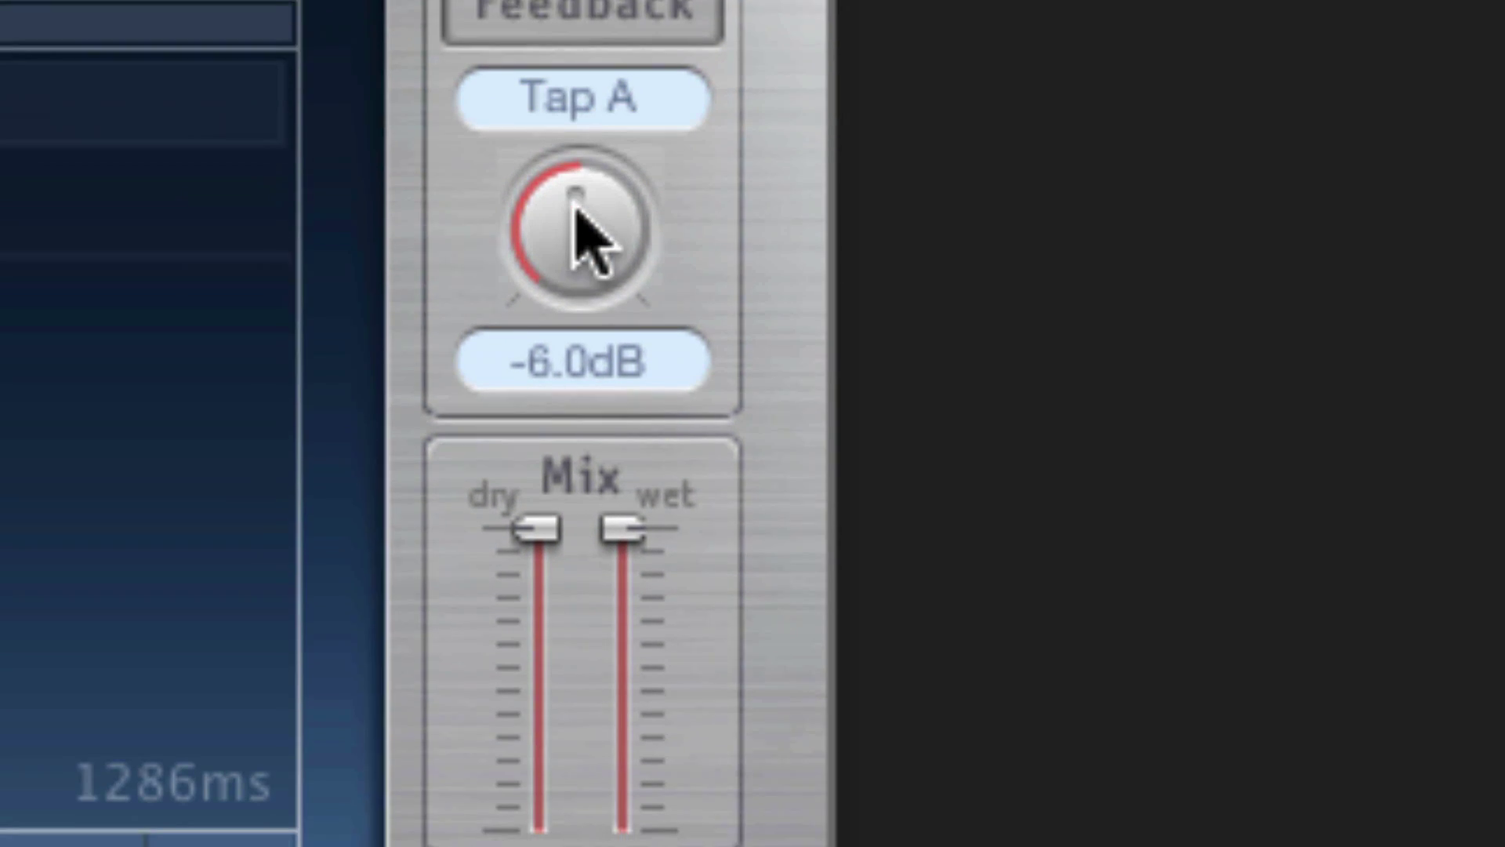
drag(580, 210, 576, 182)
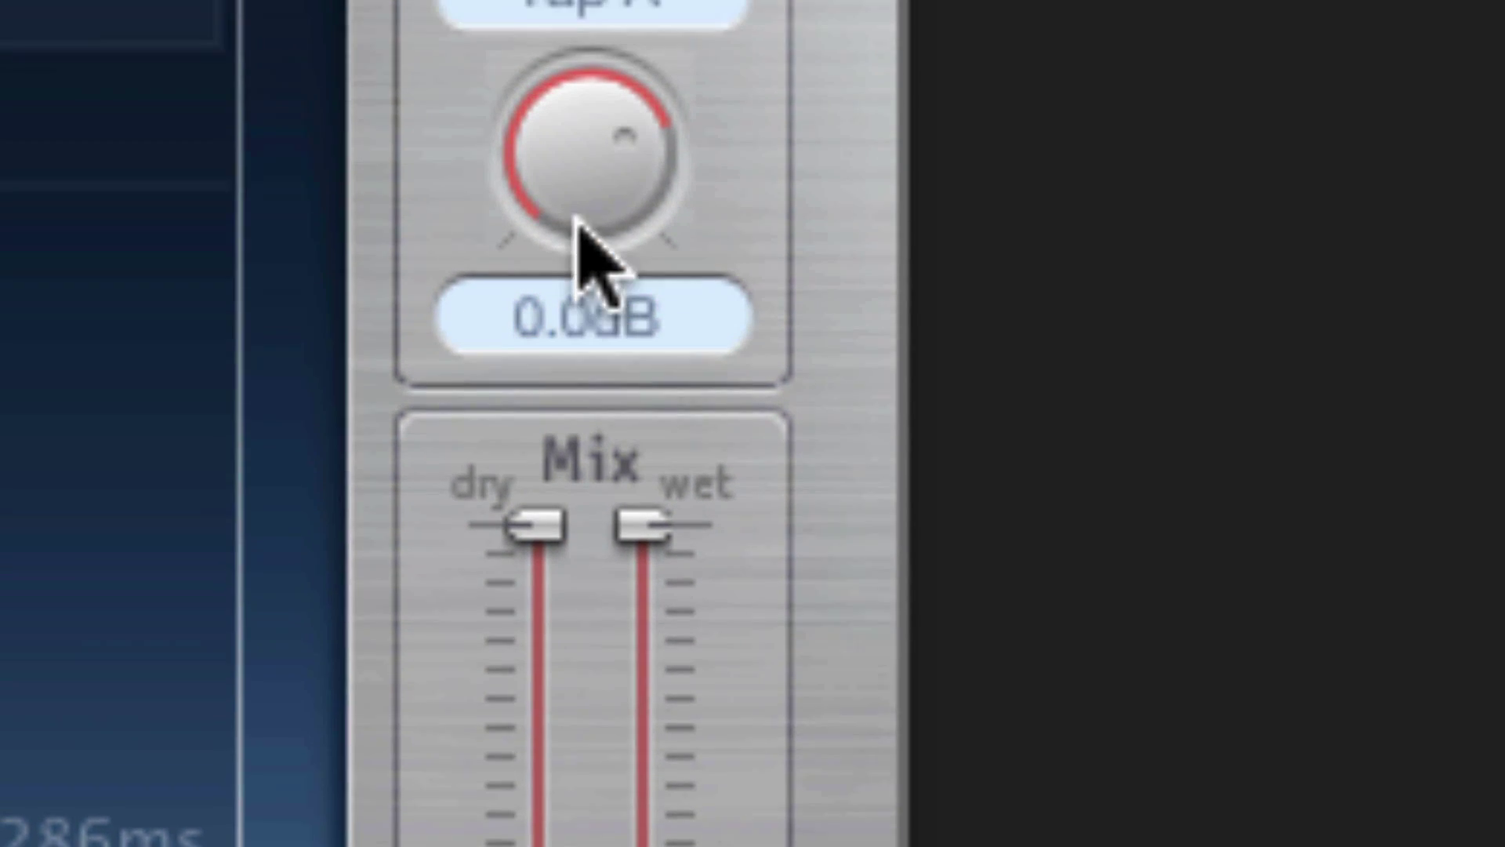
drag(583, 78, 594, 123)
drag(584, 216, 587, 121)
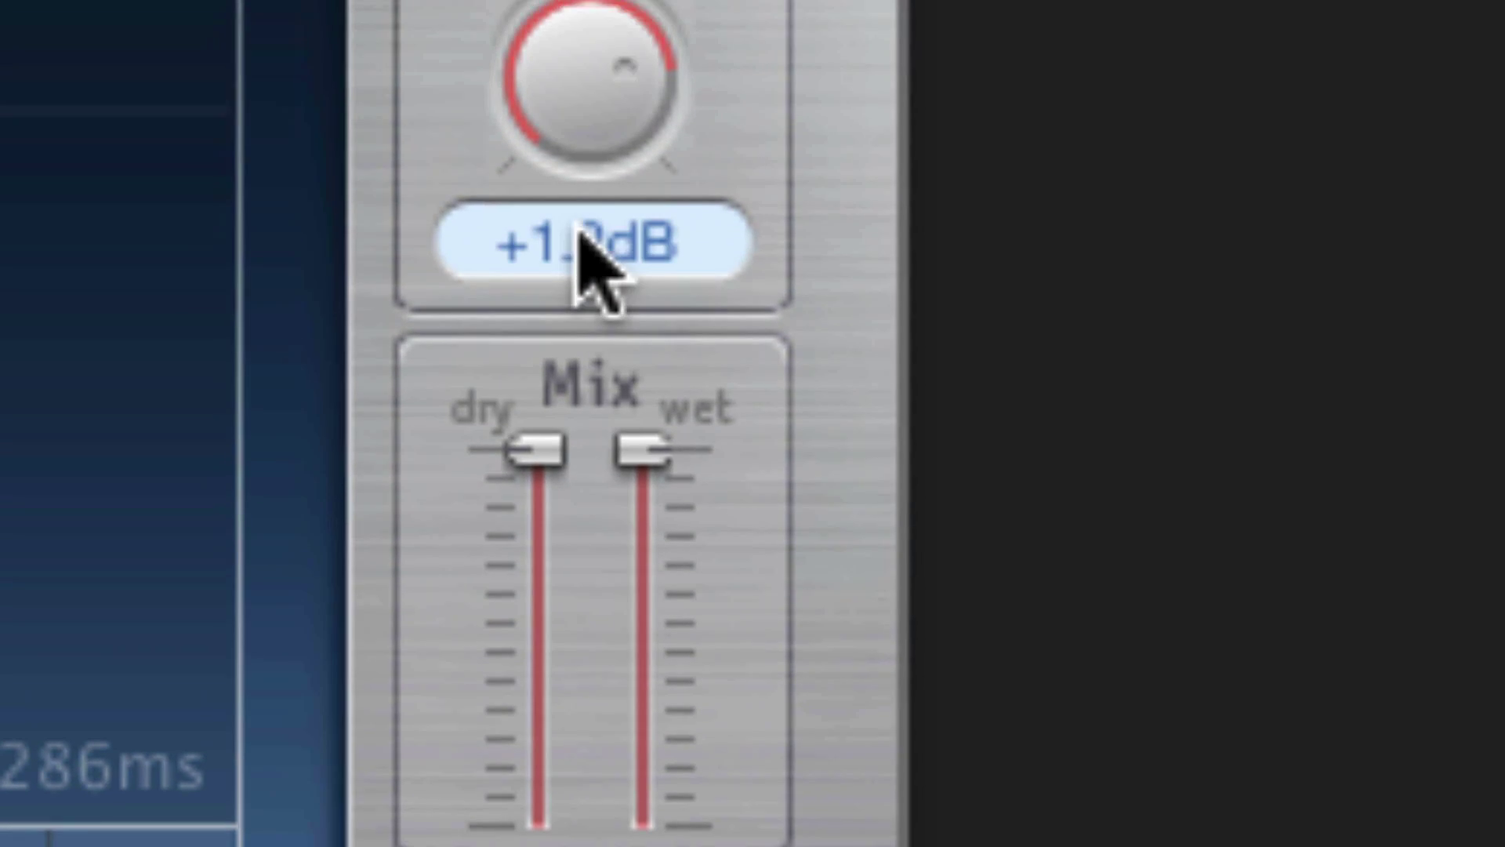
alt+click(574, 215)
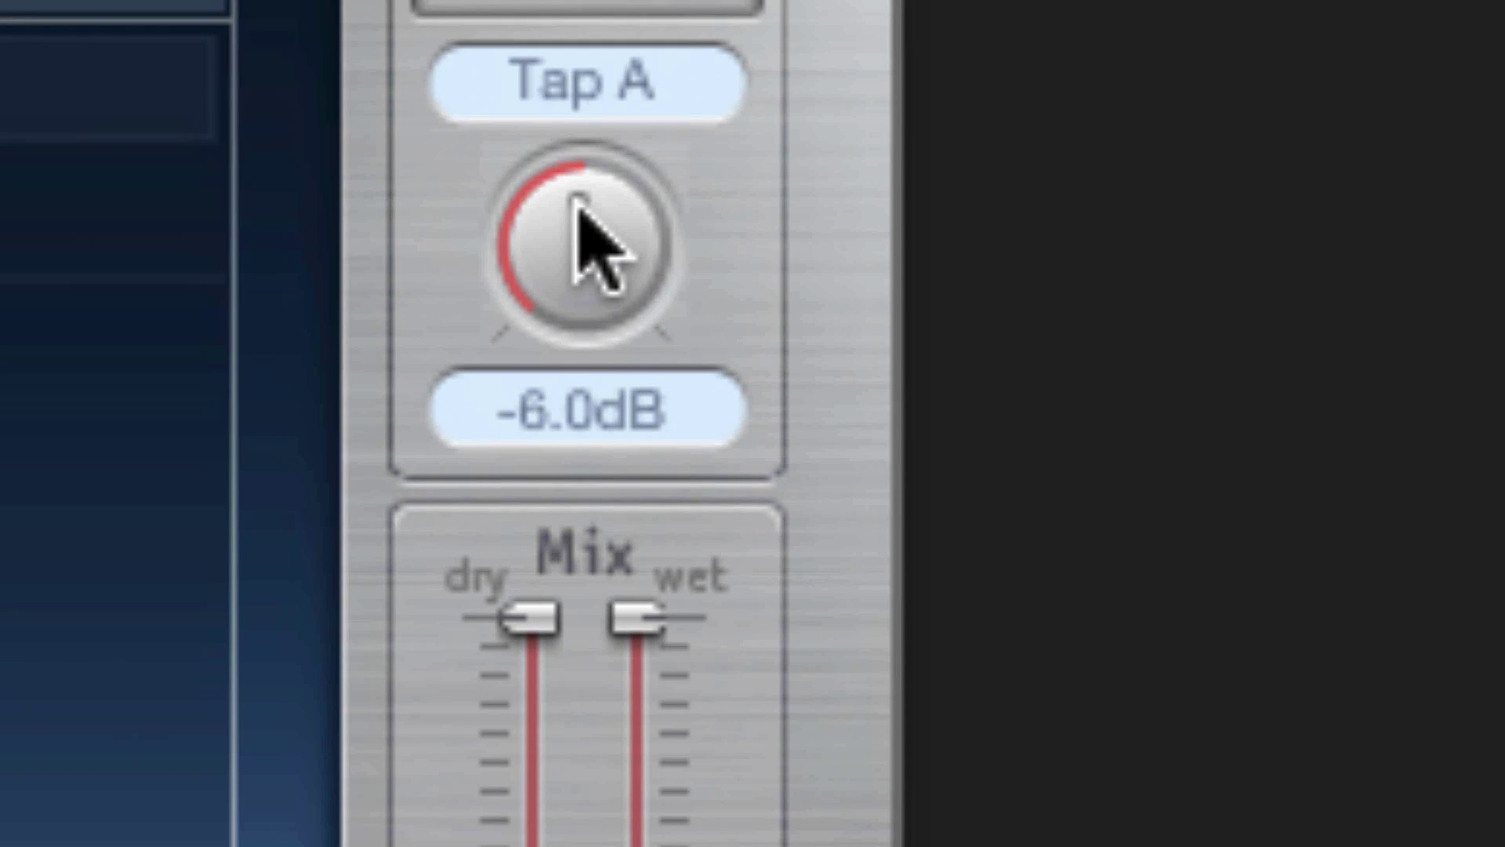
double_click(591, 231)
text(0)
key(Return)
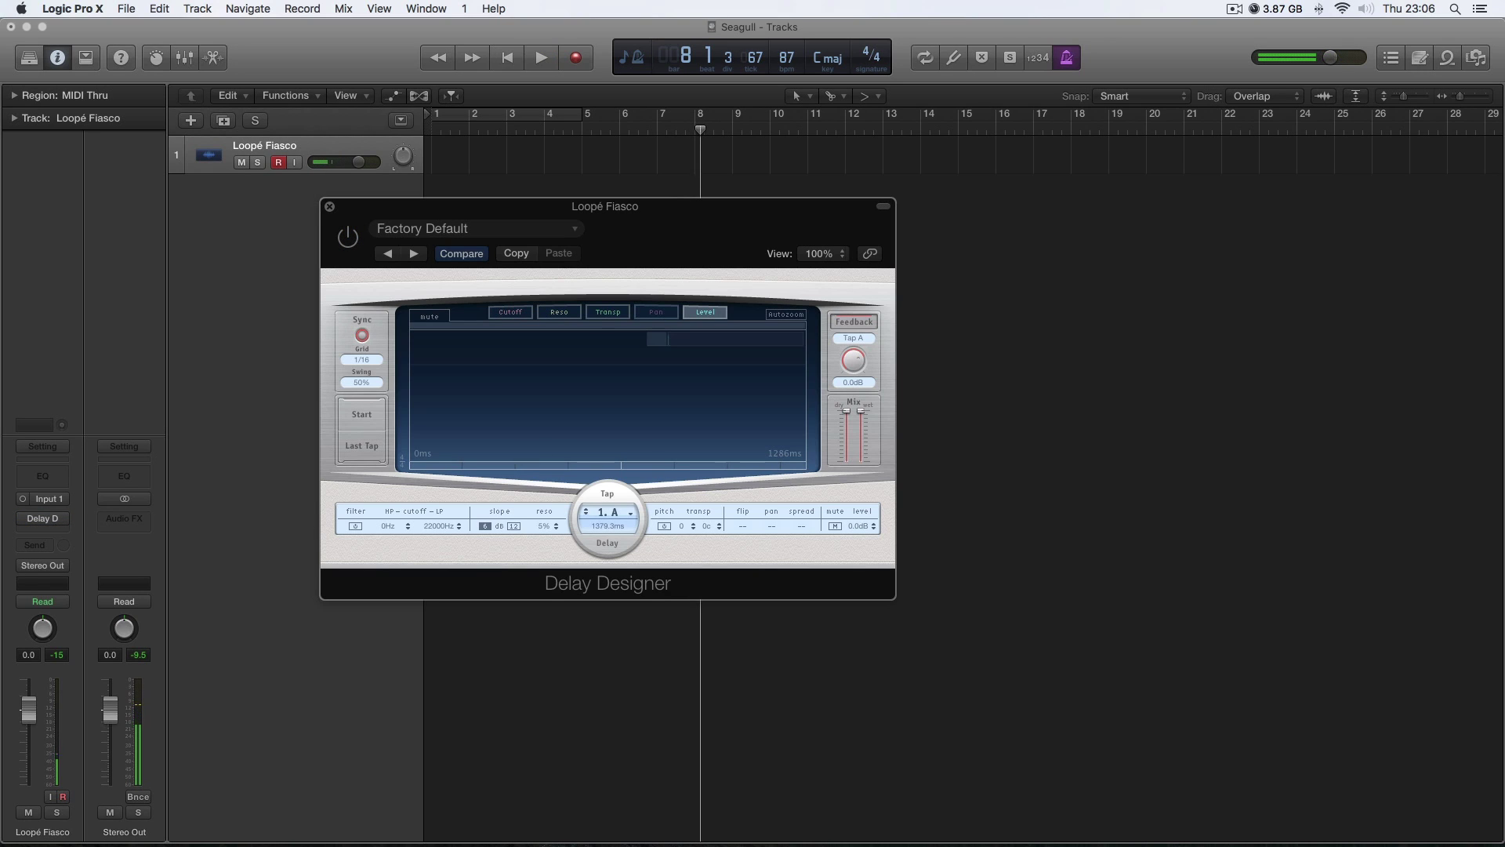
Close the Delay Designer and set the channel's Audio FX slot to No Plug-in
key(super+w)
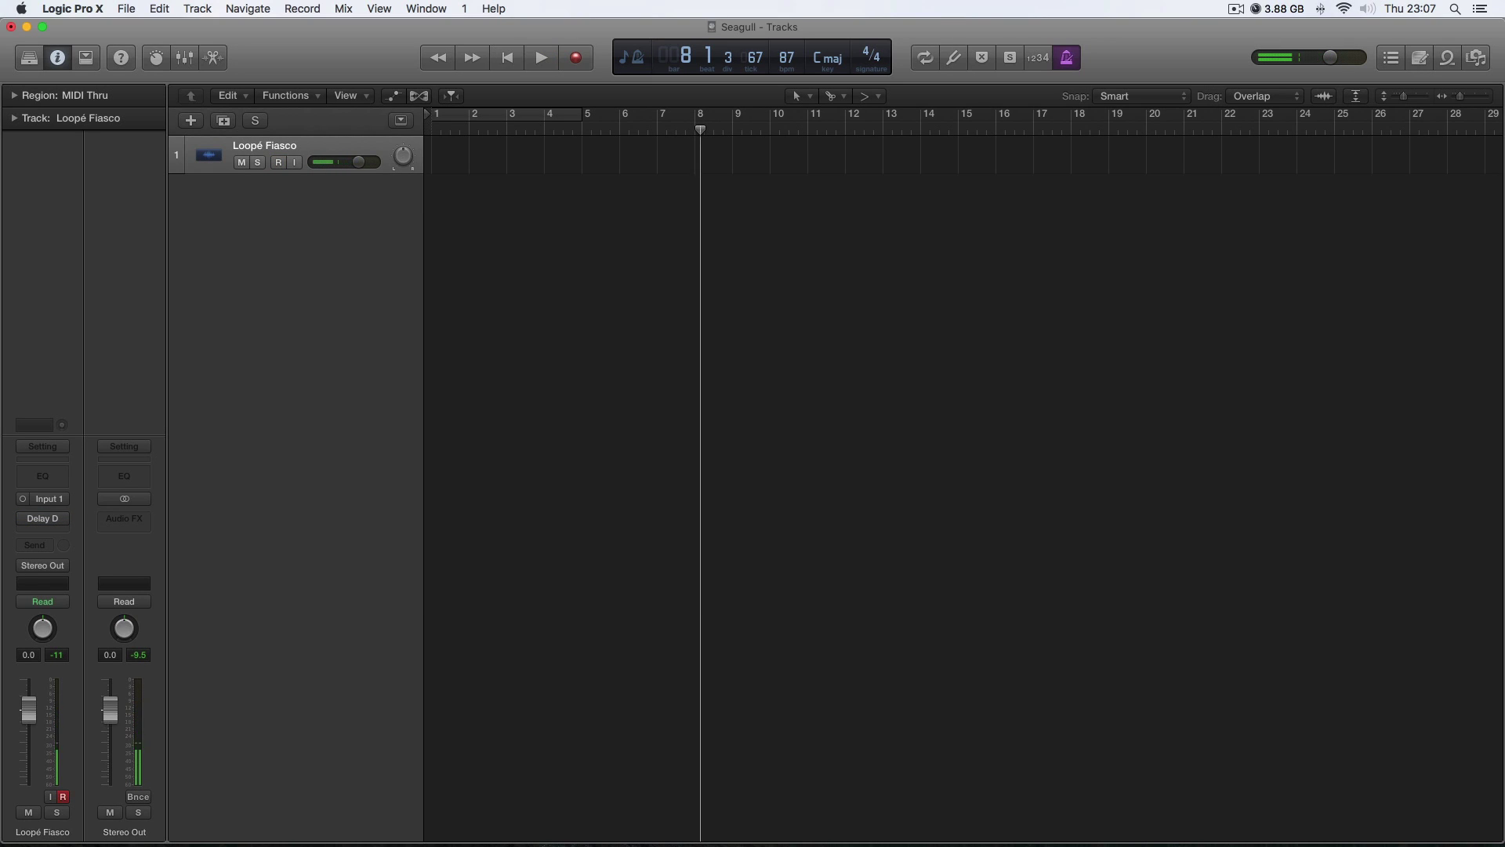
click(43, 519)
click(60, 539)
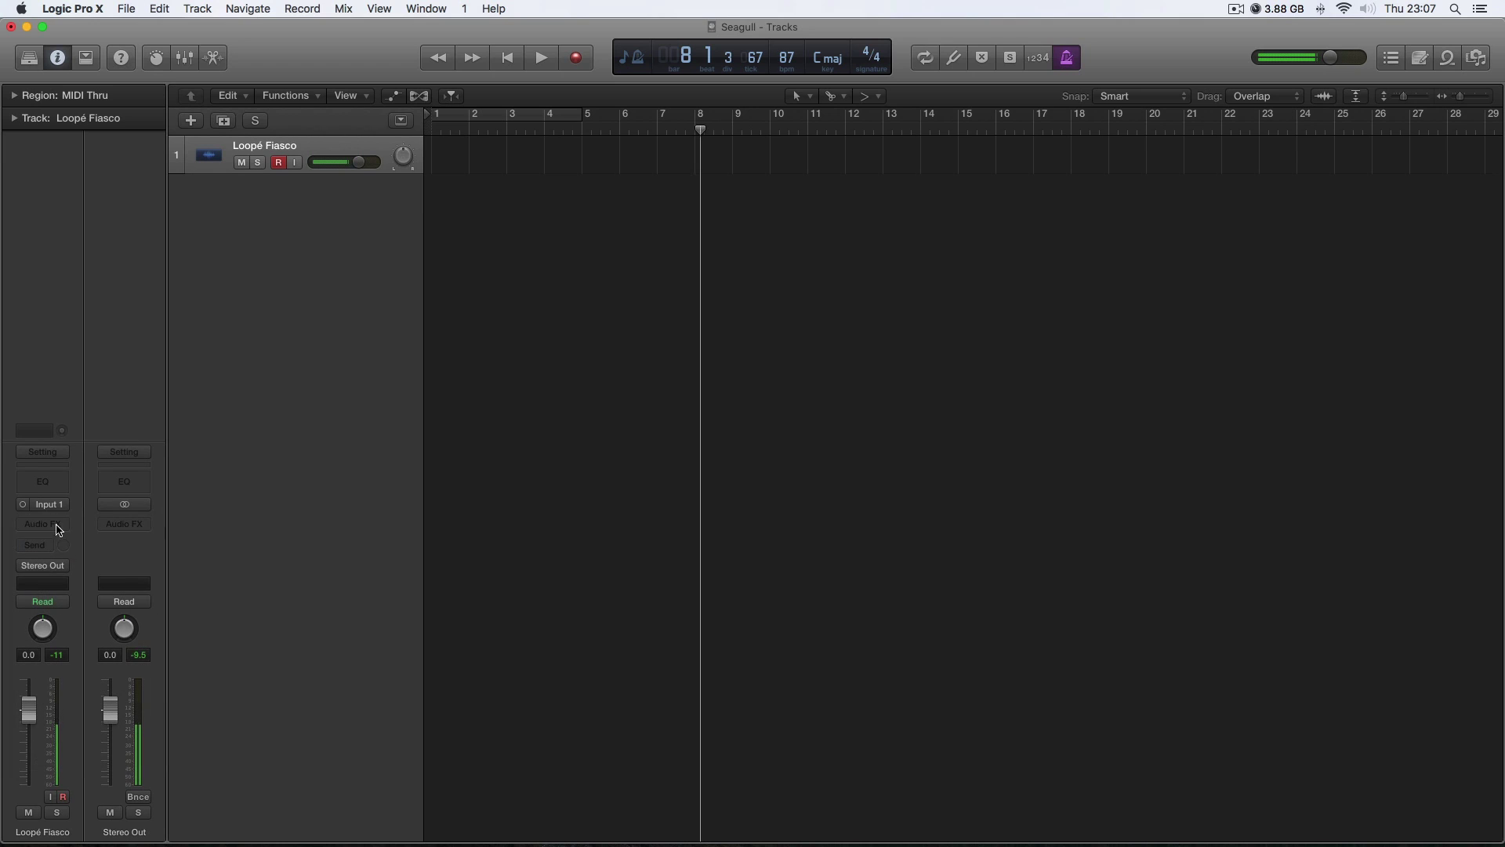
Insert a fresh Delay Designer and drag its window to the screen centre
click(52, 523)
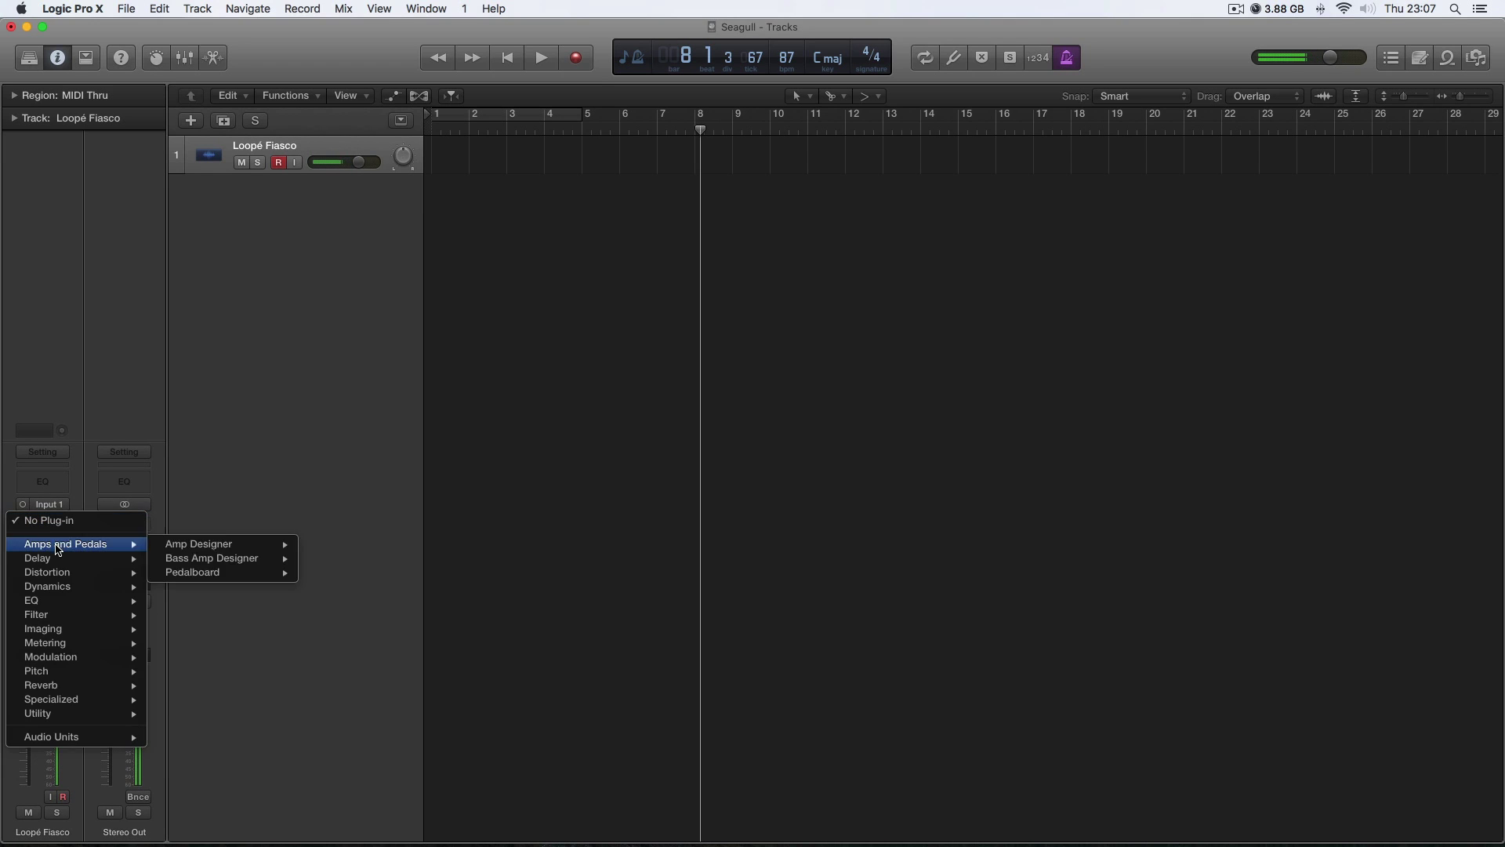
mouse_move(110, 559)
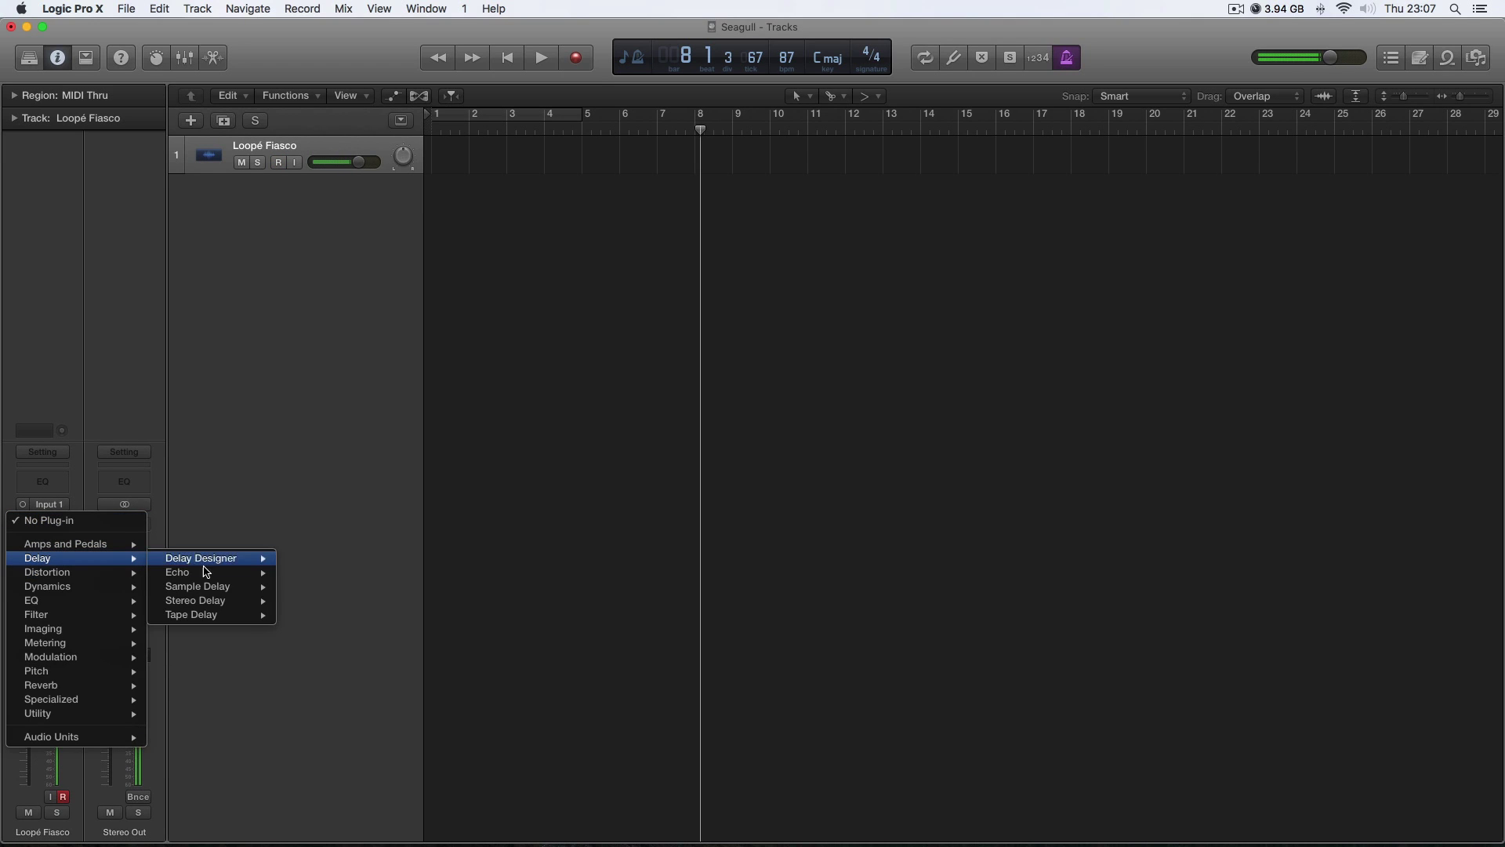
click(329, 571)
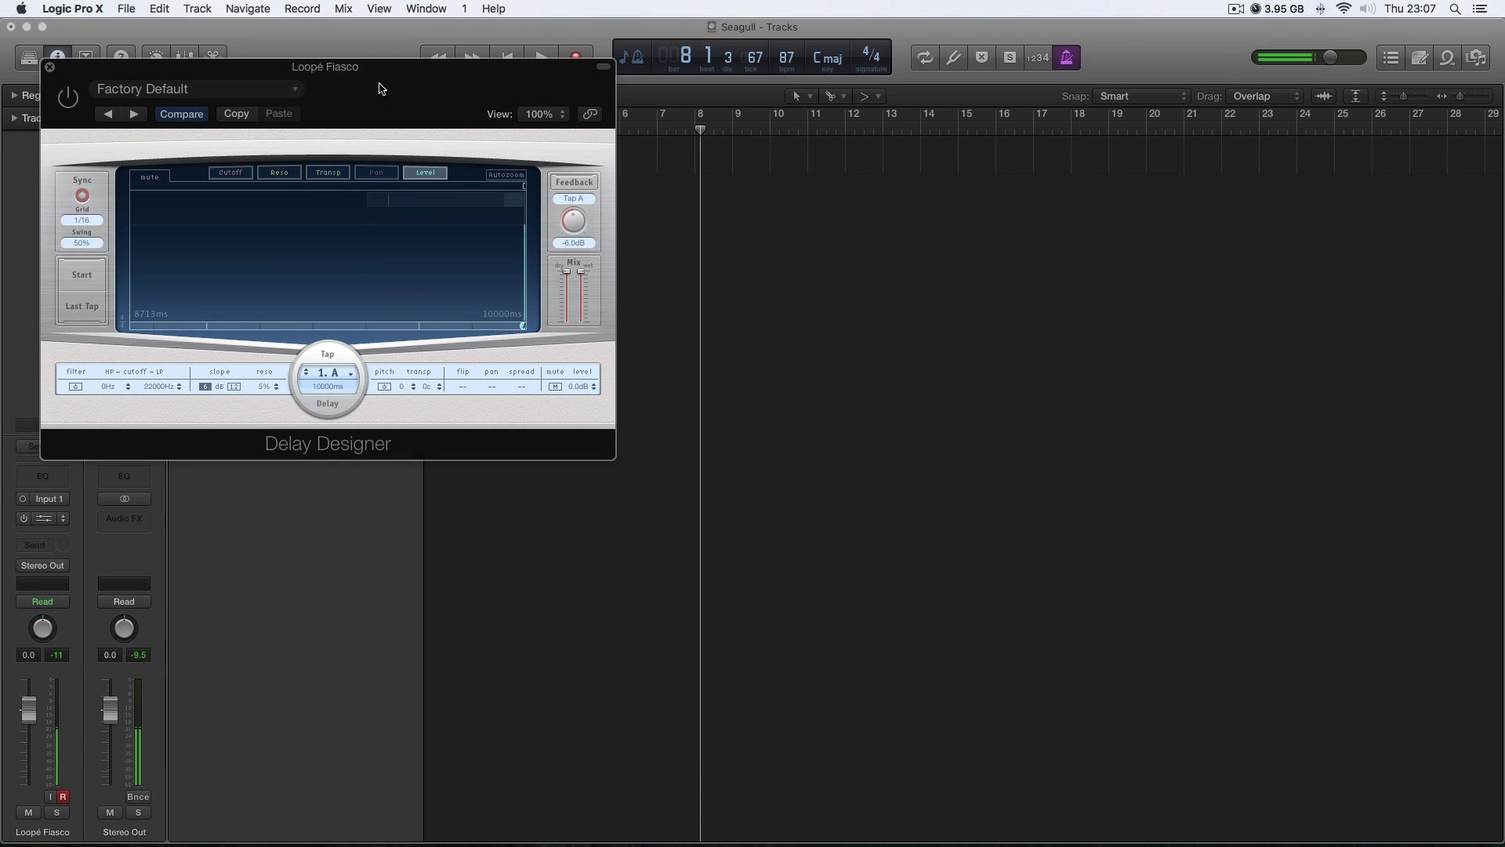
drag(377, 75, 726, 263)
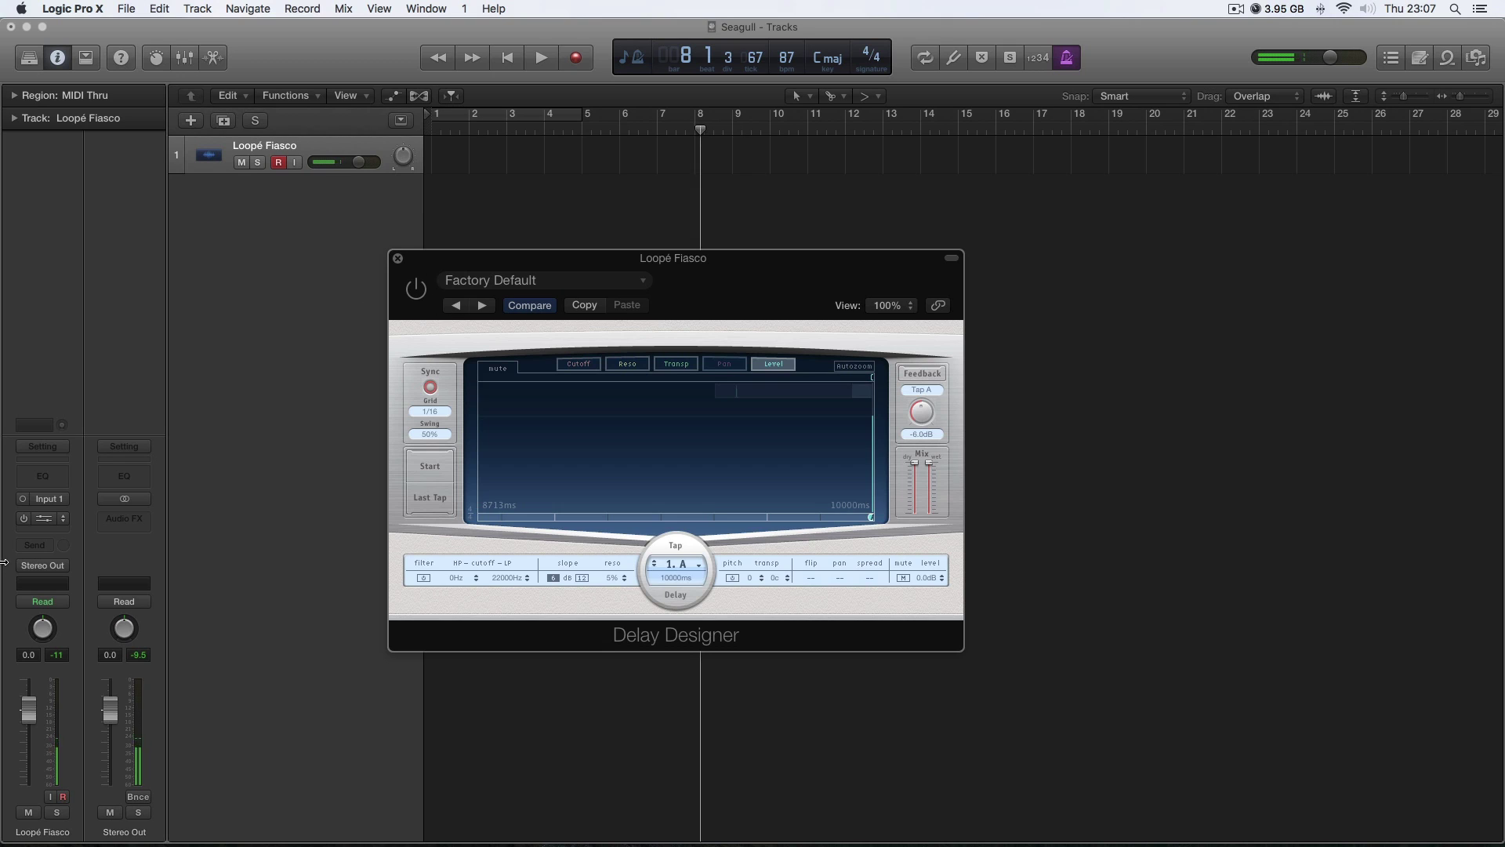
Set the Audio FX slot to No Plug-in and route the send to Bus 1, creating Aux 1
click(65, 523)
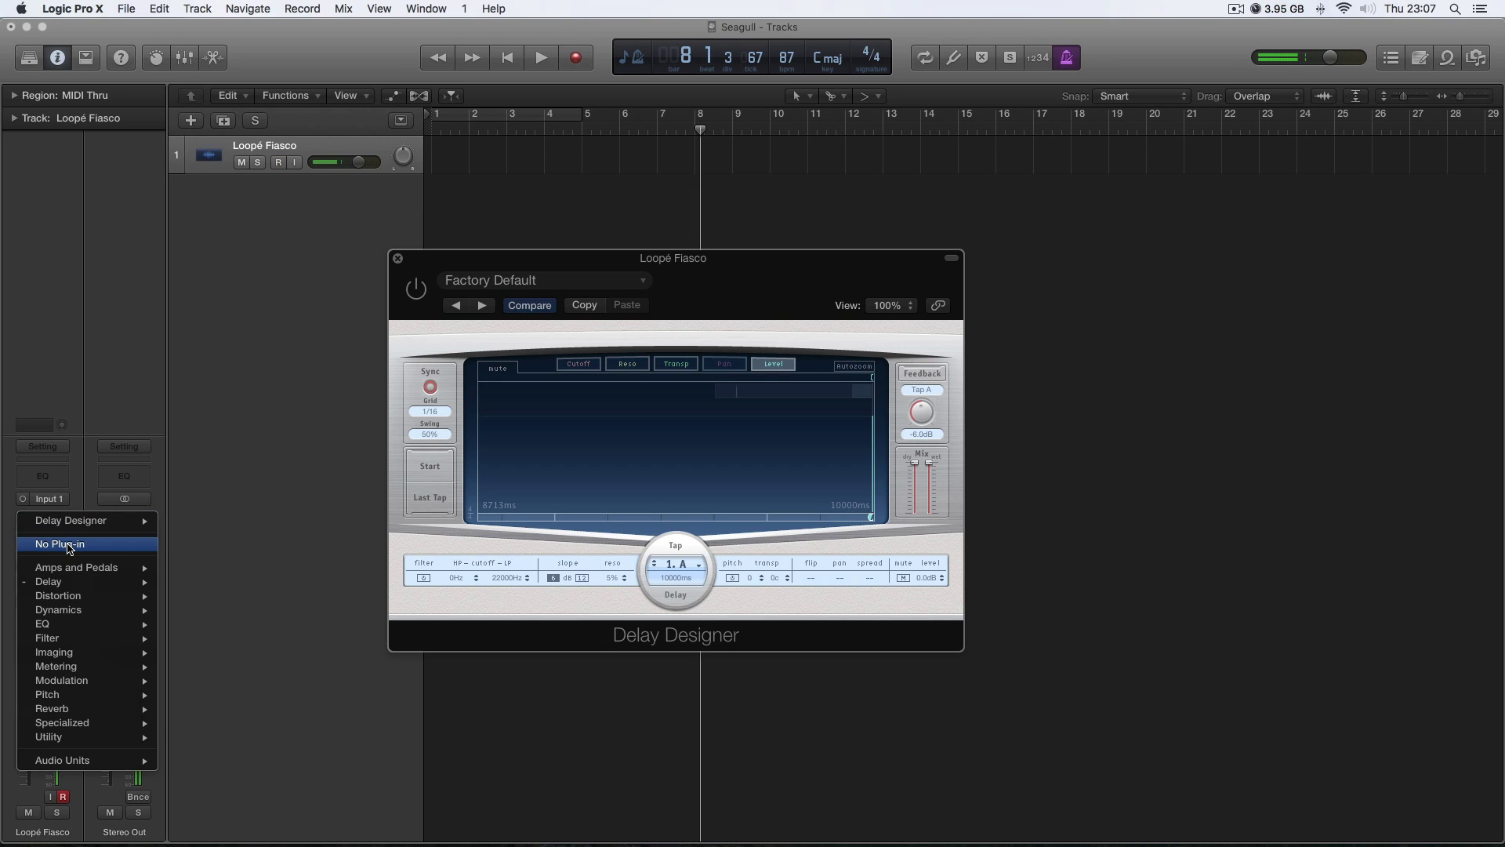
click(69, 547)
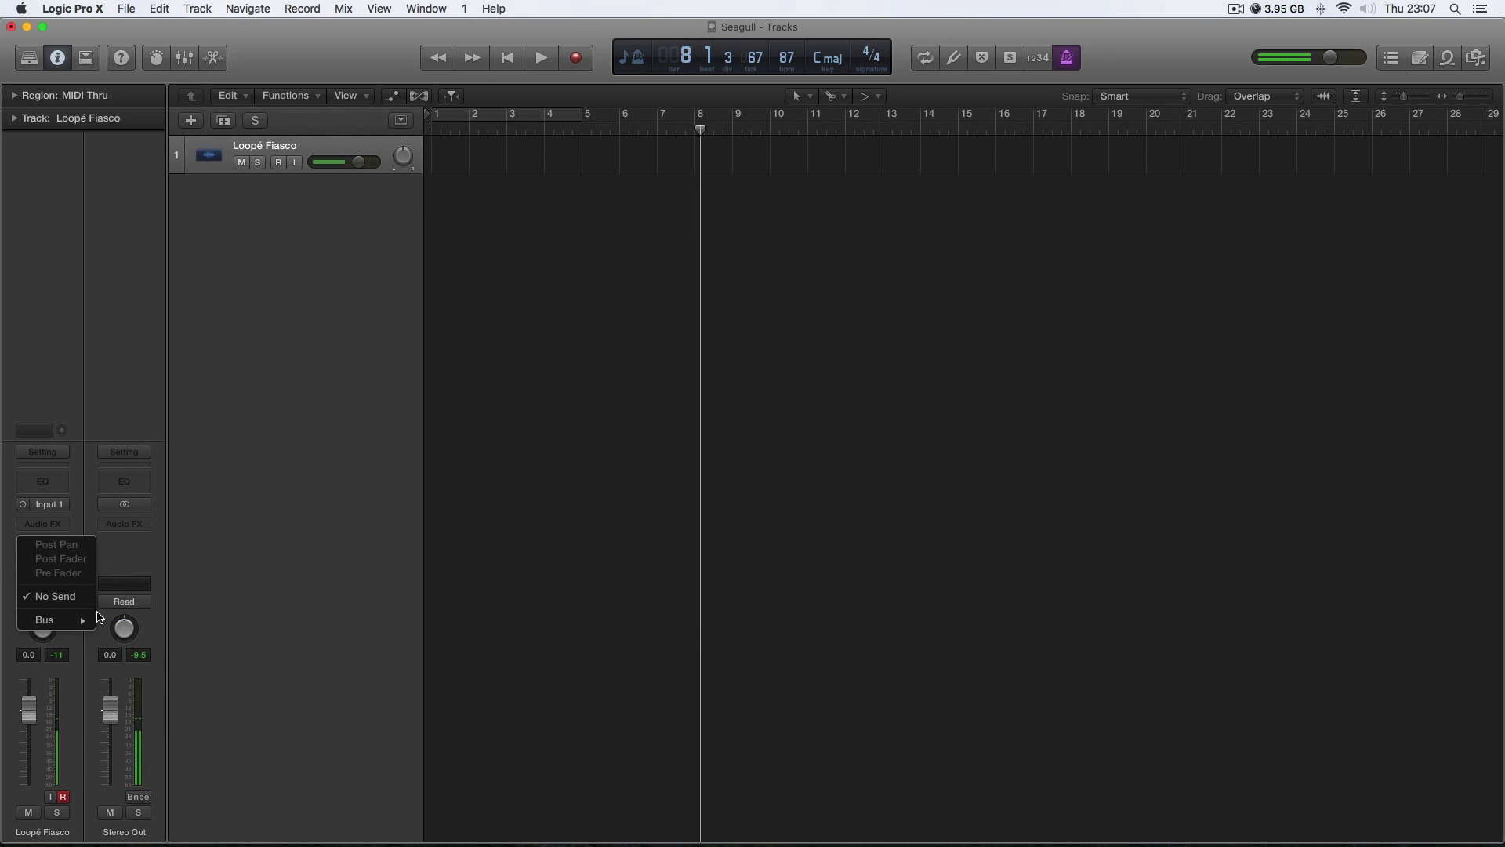
mouse_move(89, 621)
key(Escape)
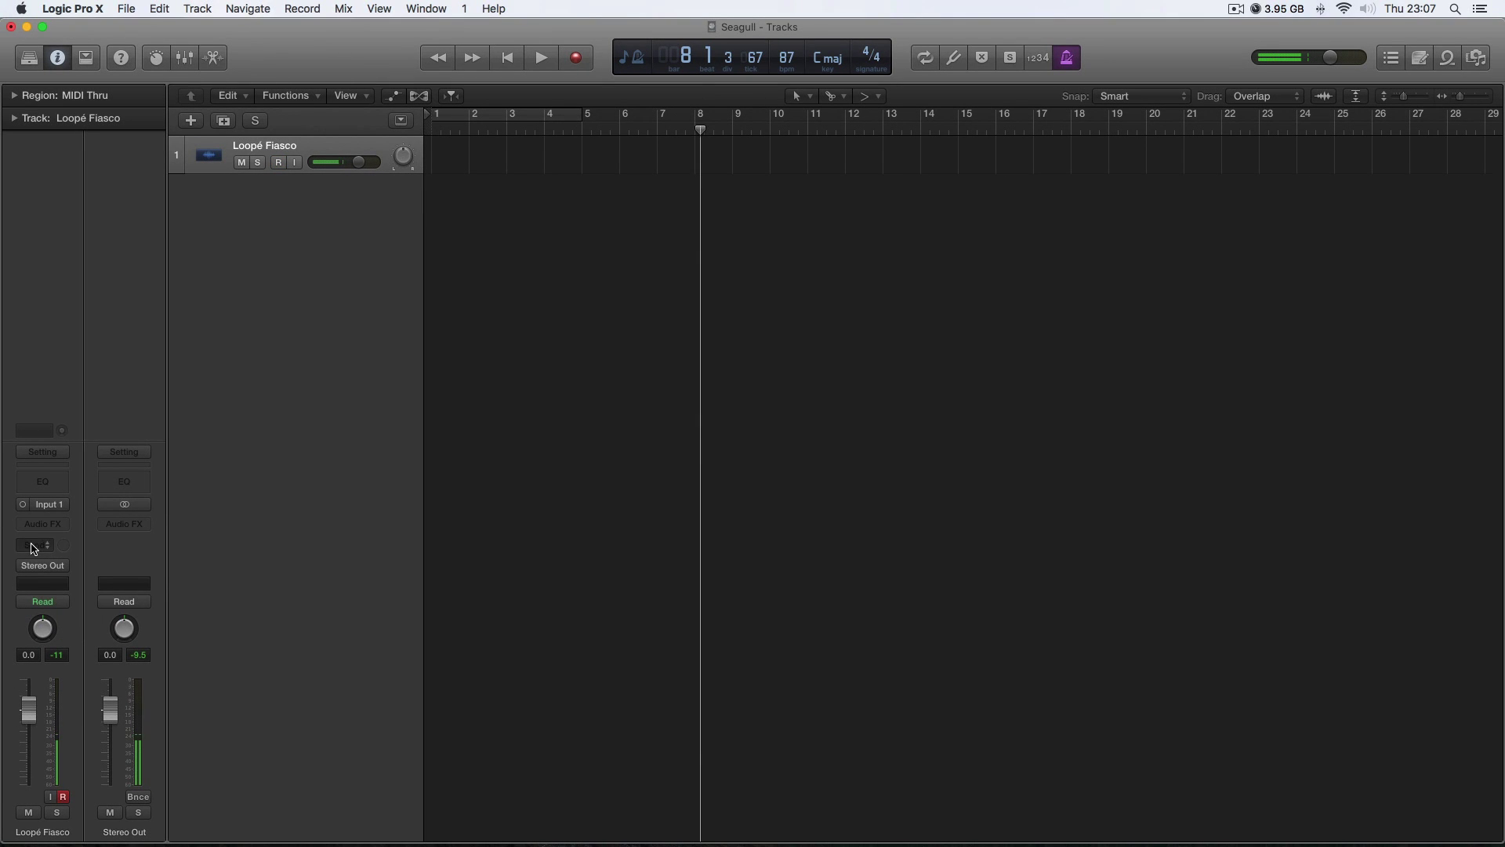
click(33, 545)
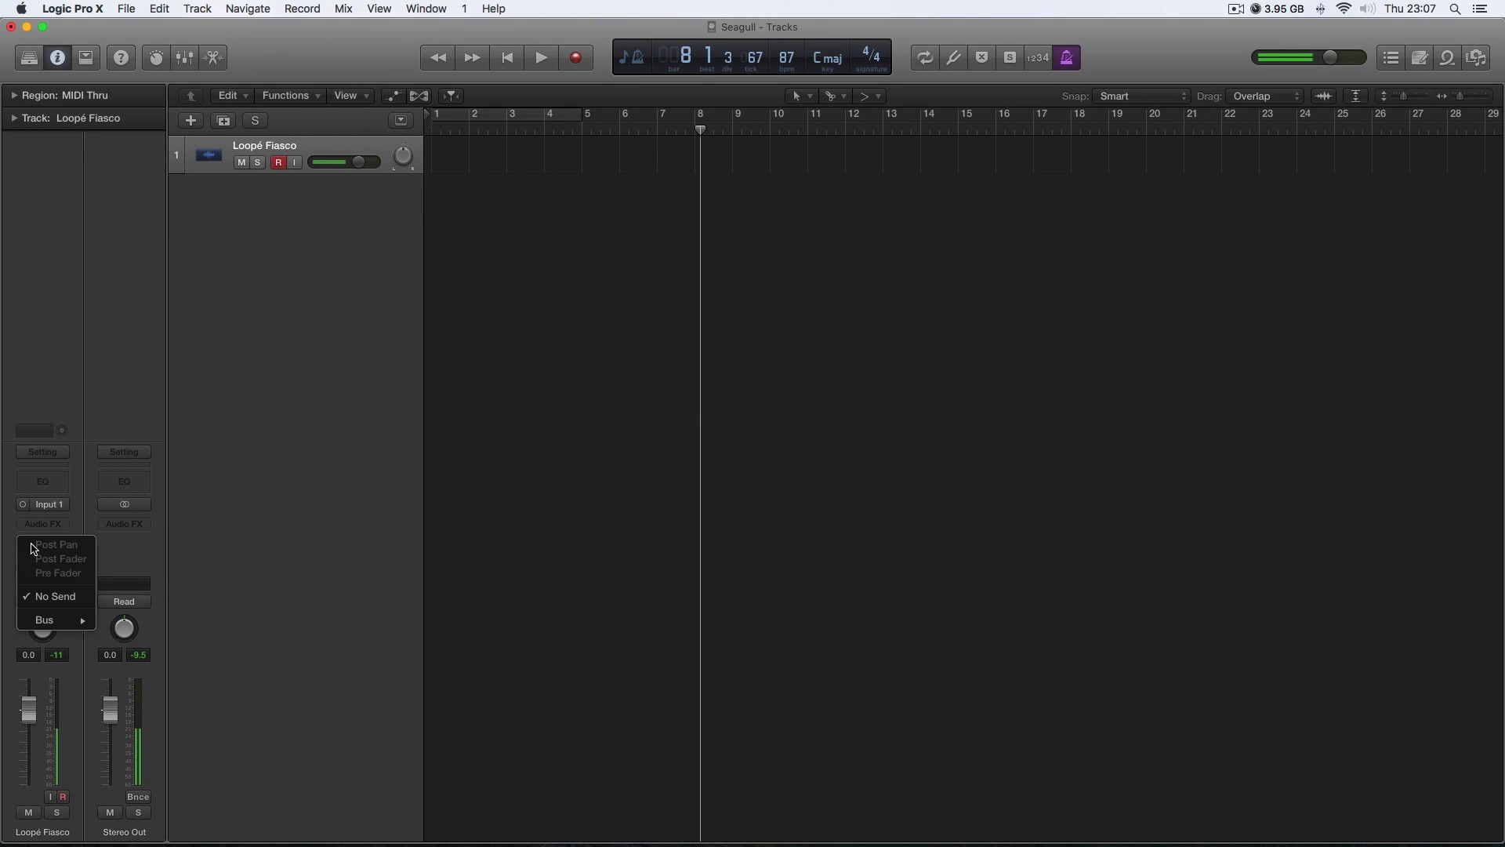
click(105, 622)
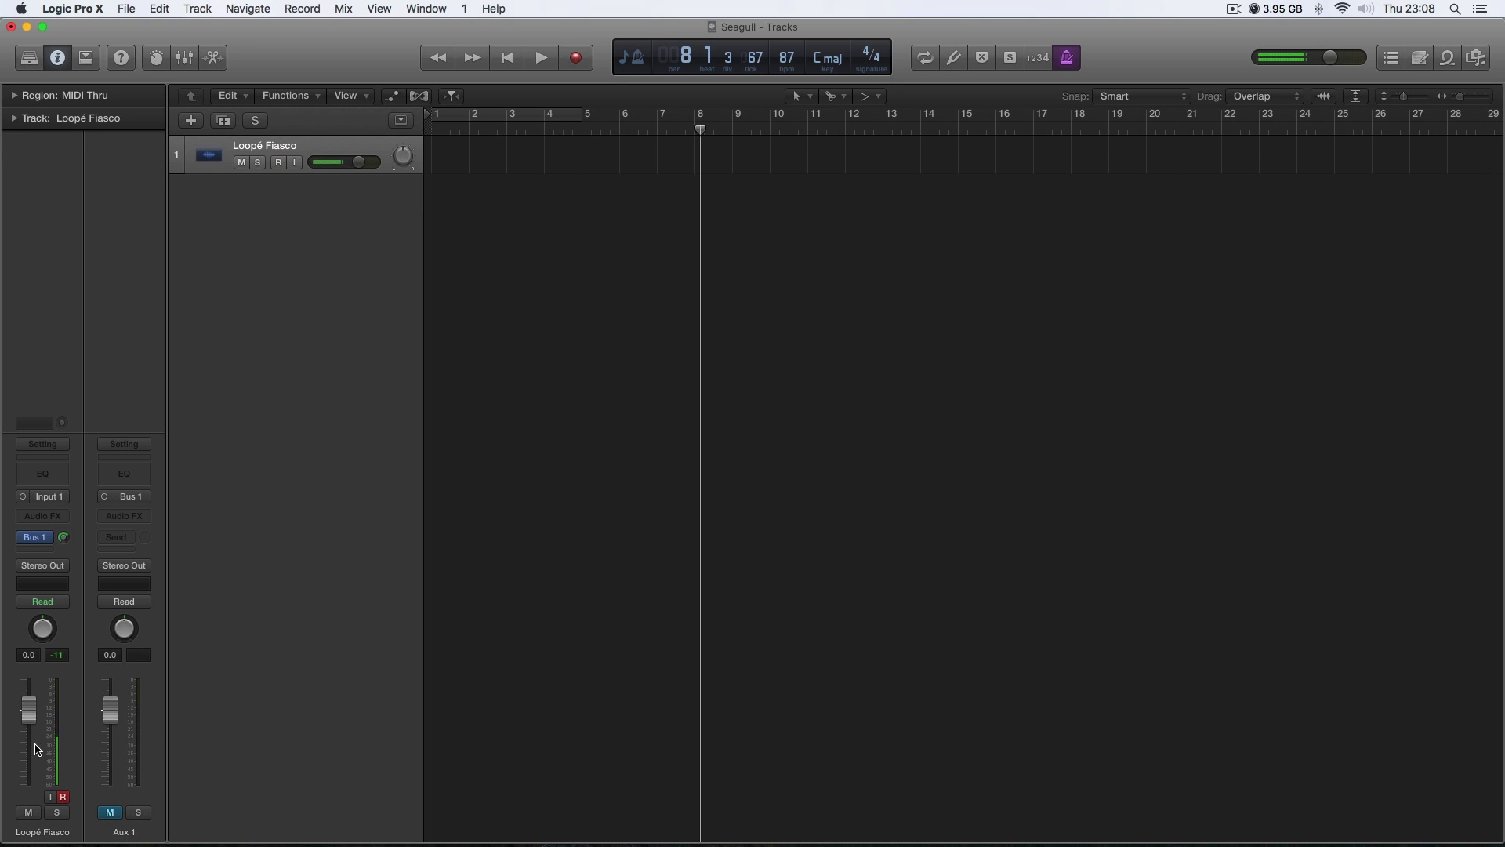
Insert a mono Delay Designer on the Aux 1 channel
click(121, 518)
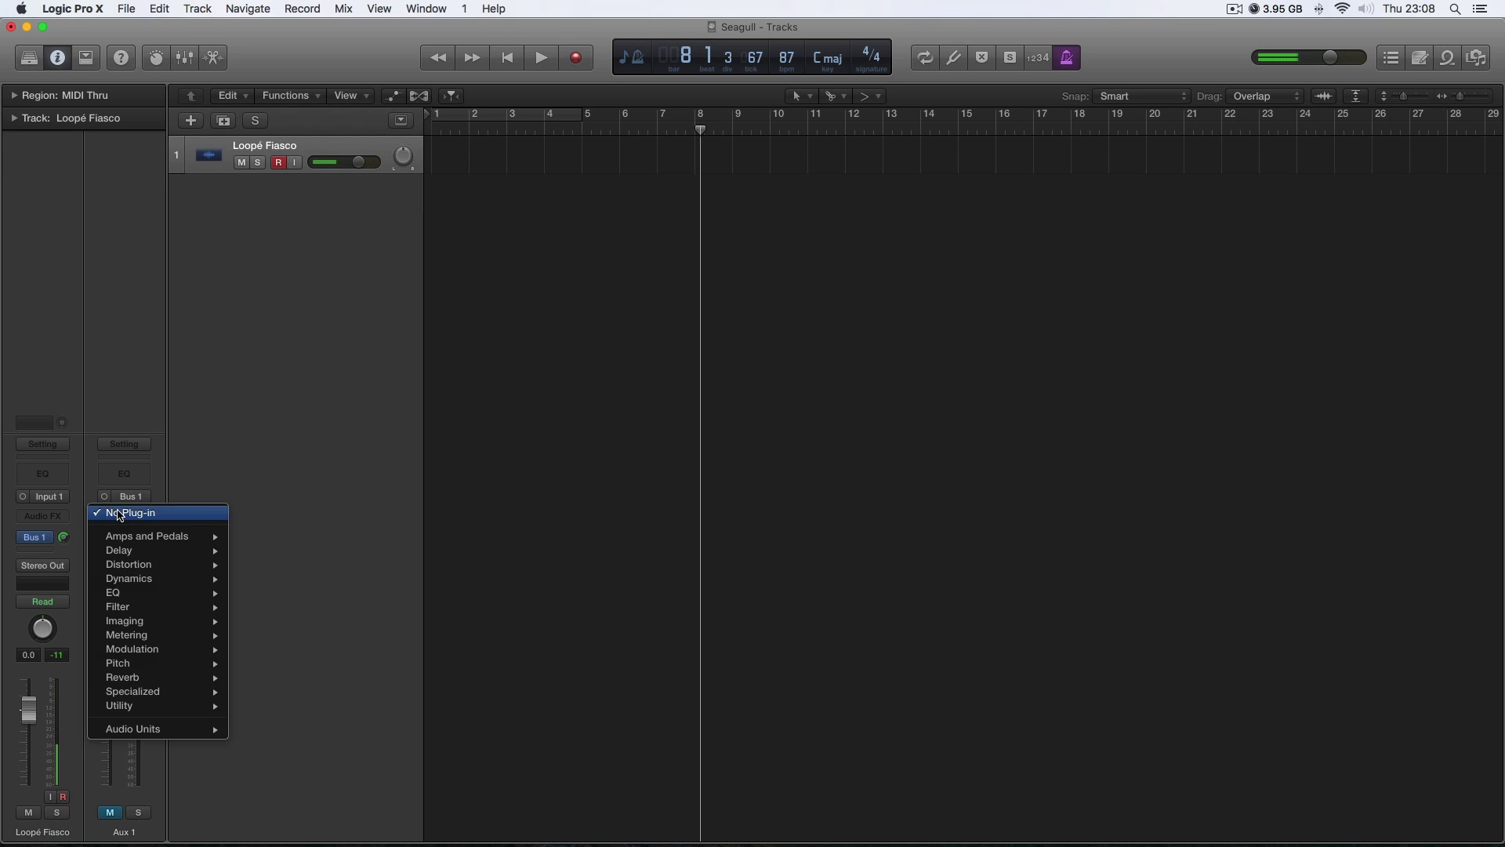
click(119, 517)
click(118, 516)
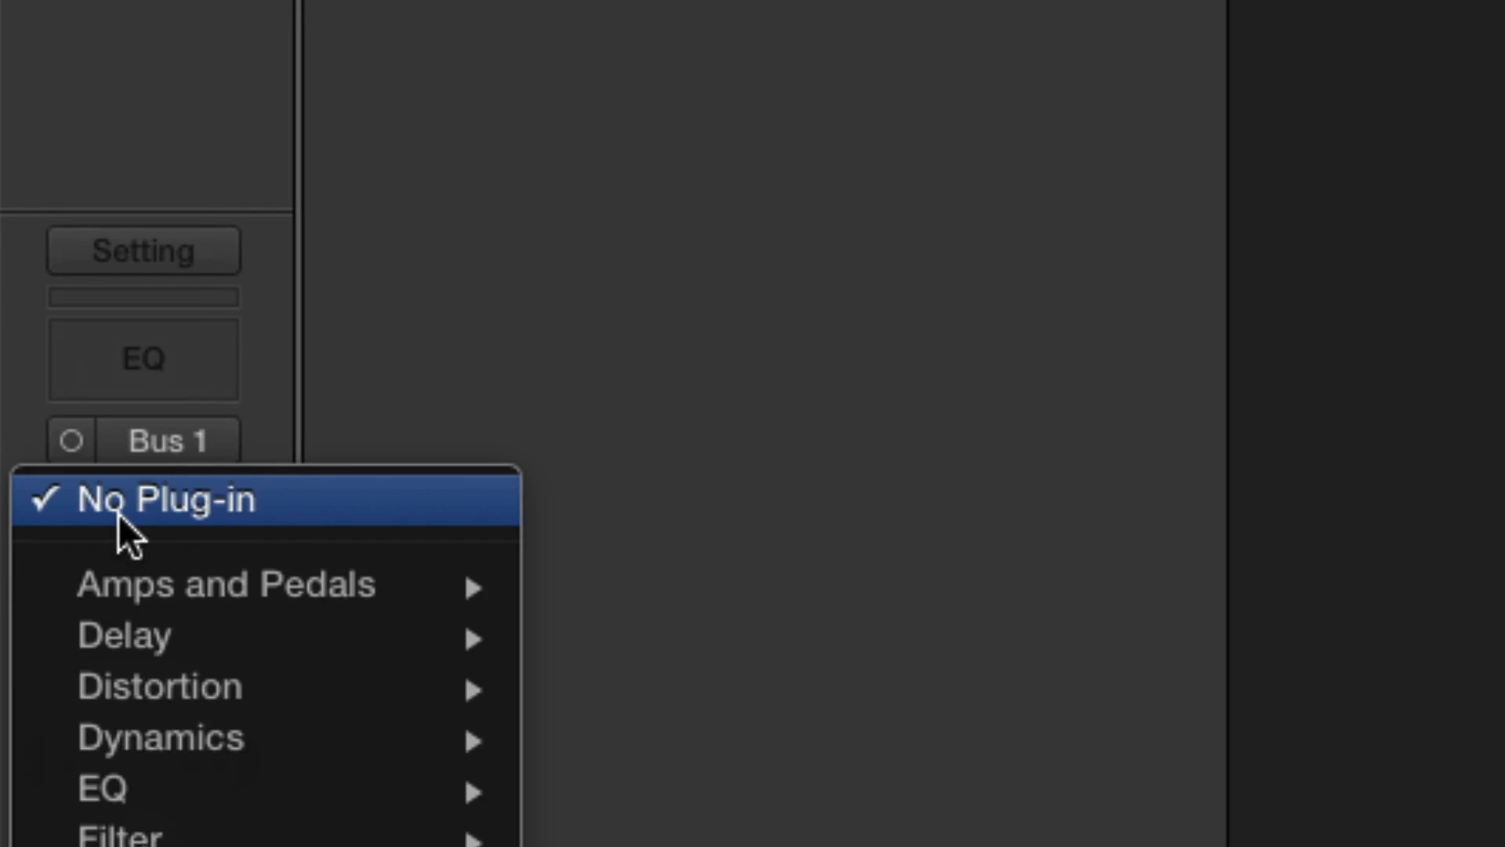
mouse_move(199, 645)
mouse_move(265, 542)
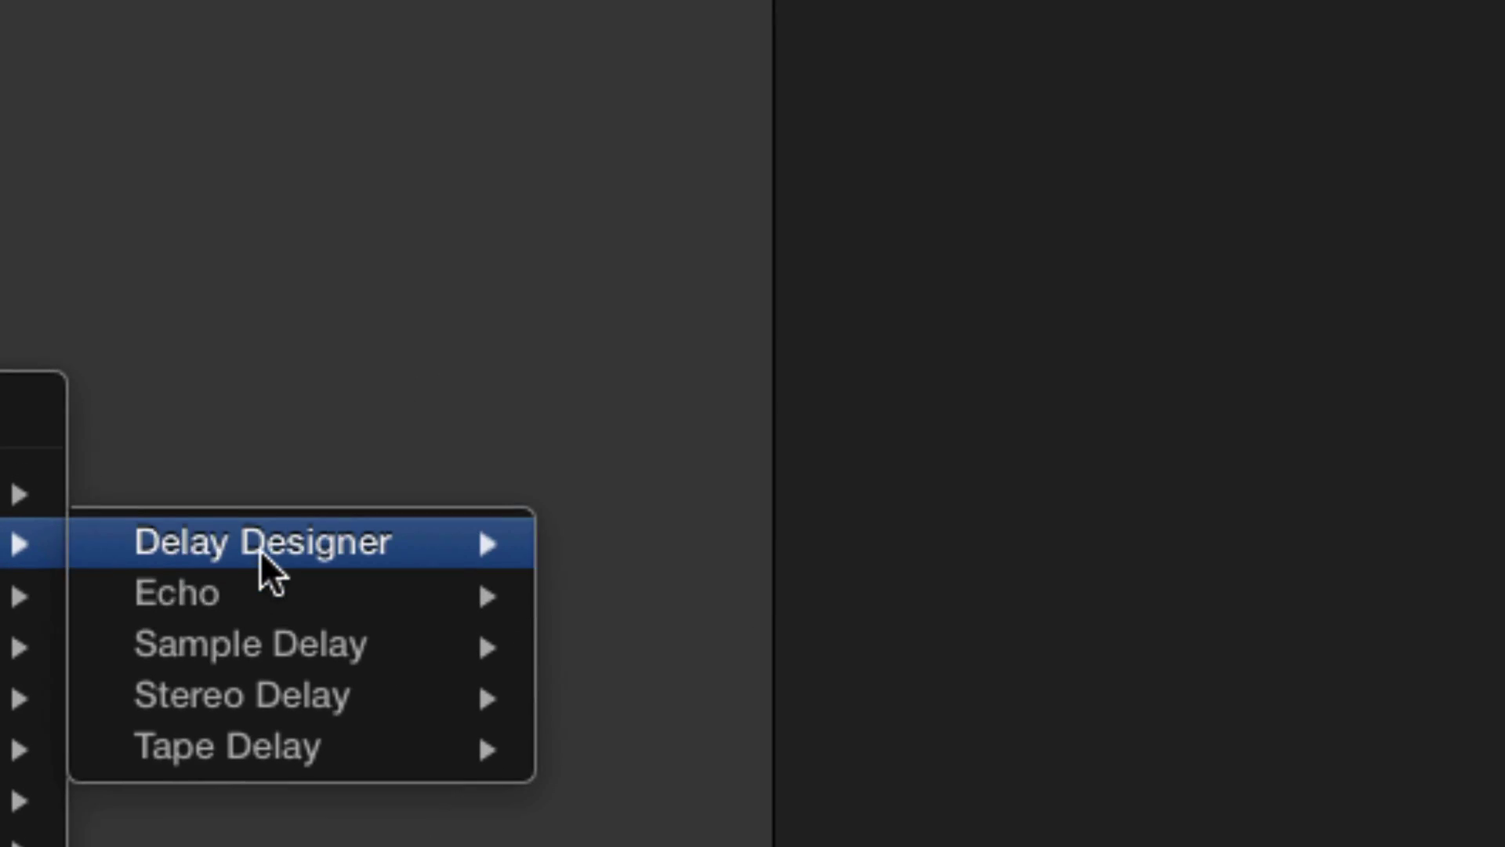
click(651, 538)
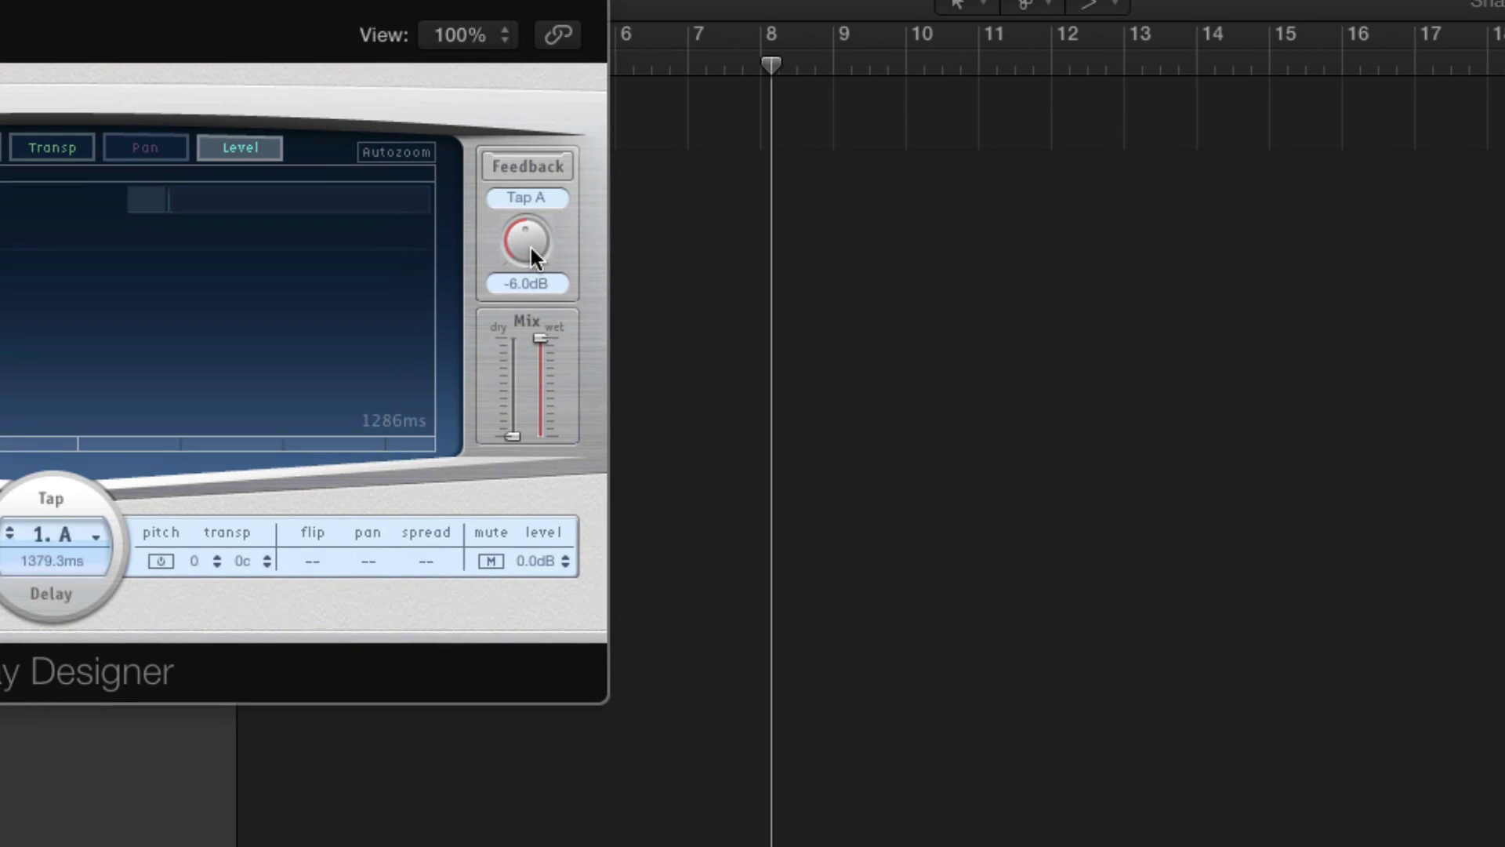
Turn the feedback down, set wet mix to 0.0 dB, and centre the plug-in window
drag(530, 244, 530, 316)
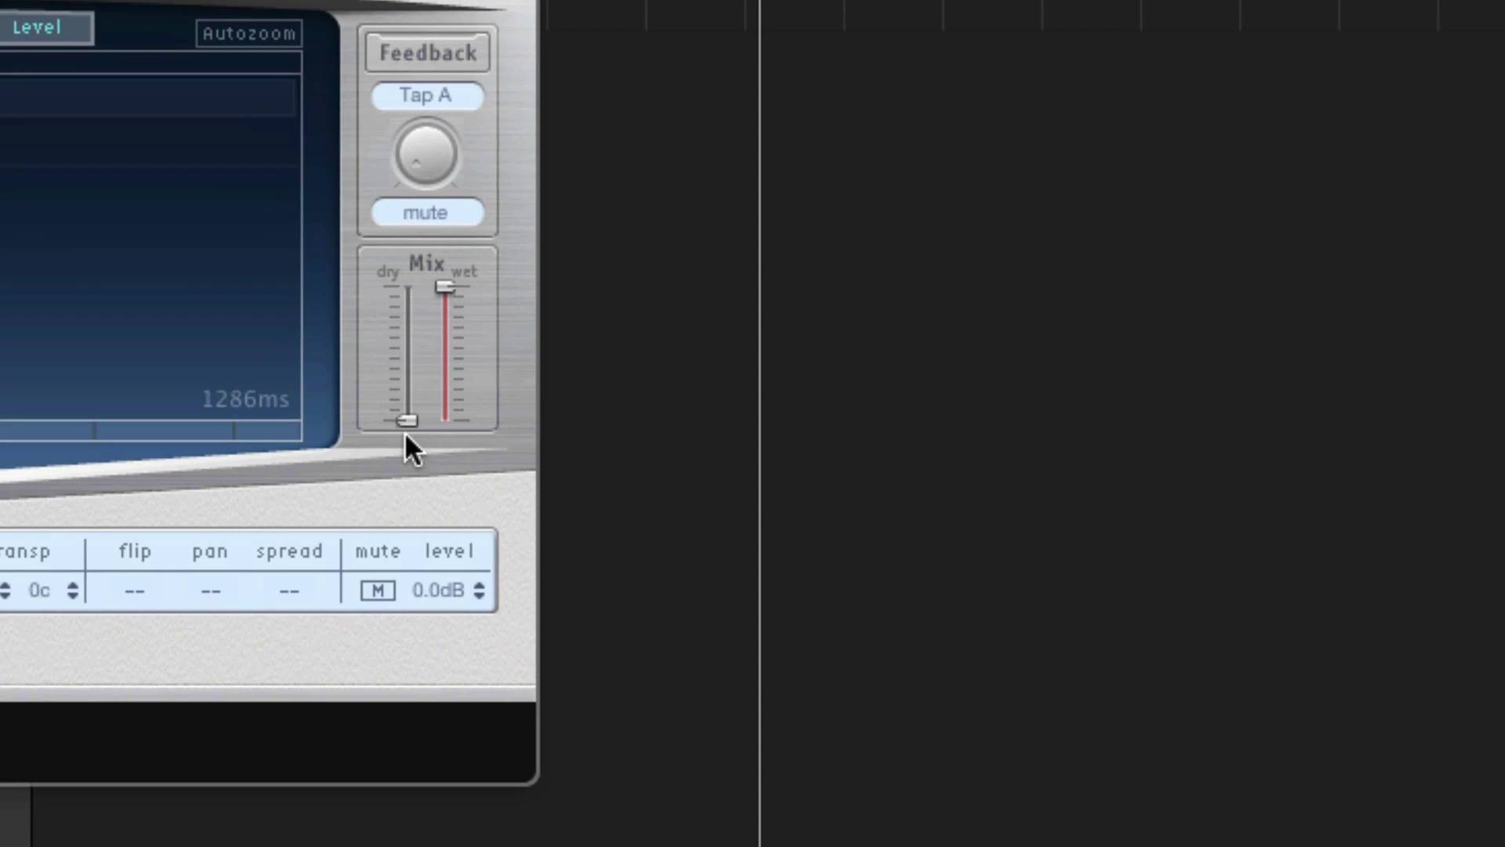
drag(449, 275, 449, 275)
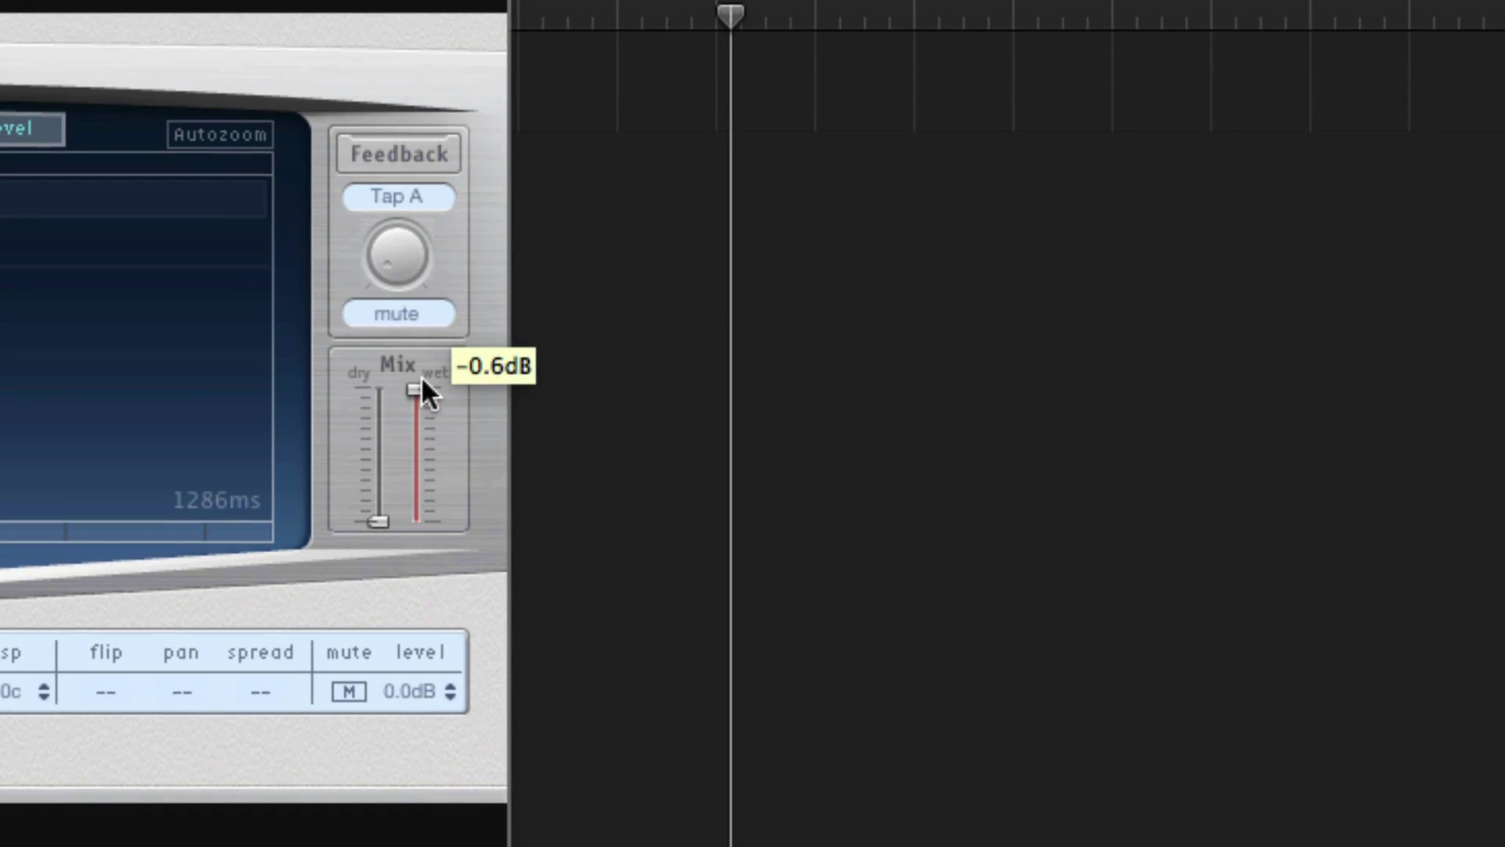
drag(422, 380, 422, 378)
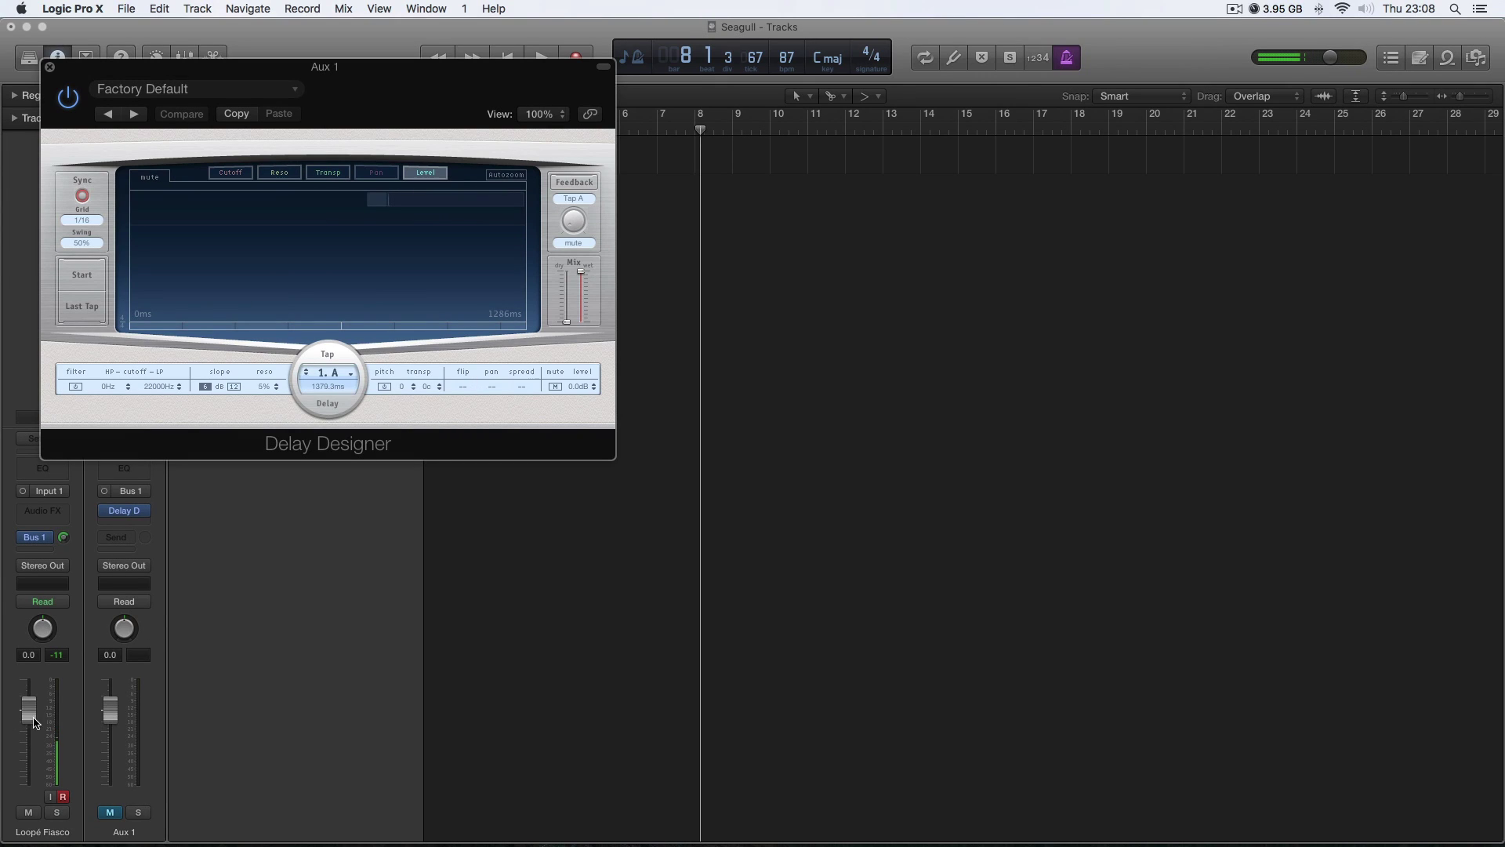
drag(313, 67, 575, 114)
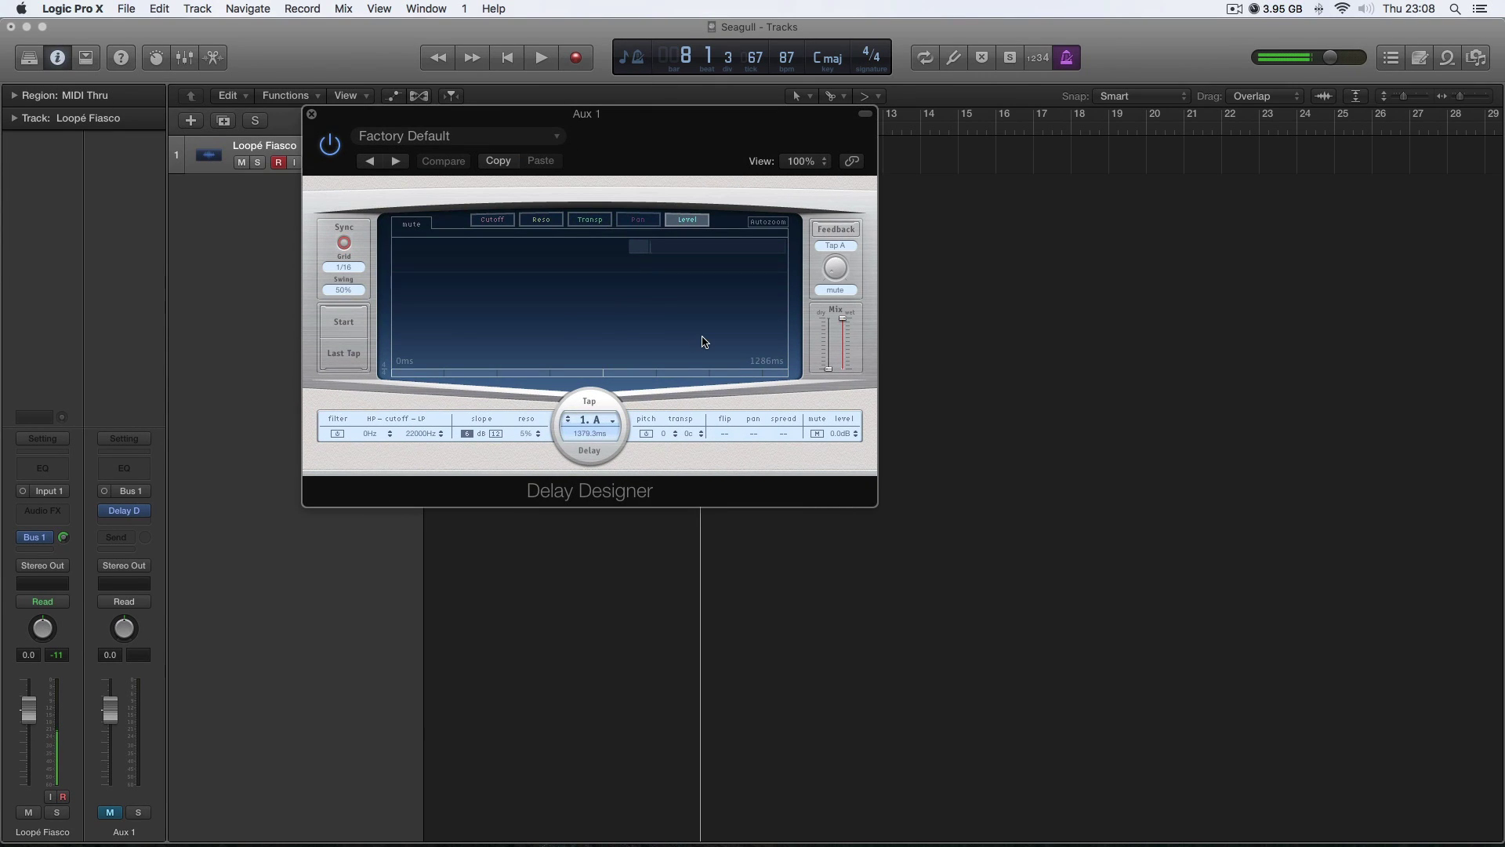
Load the Simple > Infinite Repeat - 2 Bar preset, mute feedback, and close the window
click(486, 140)
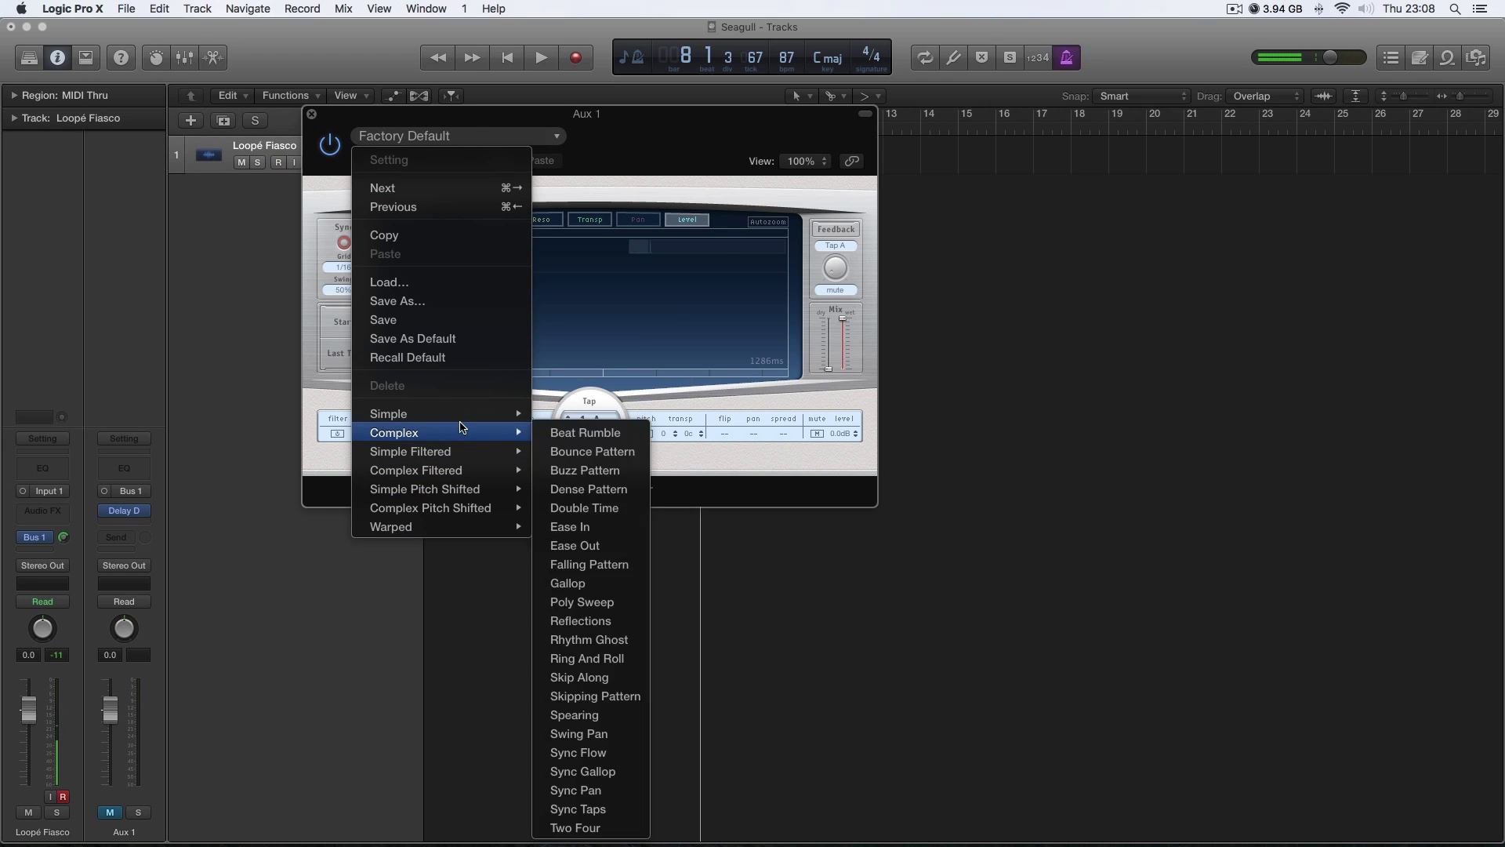
mouse_move(473, 417)
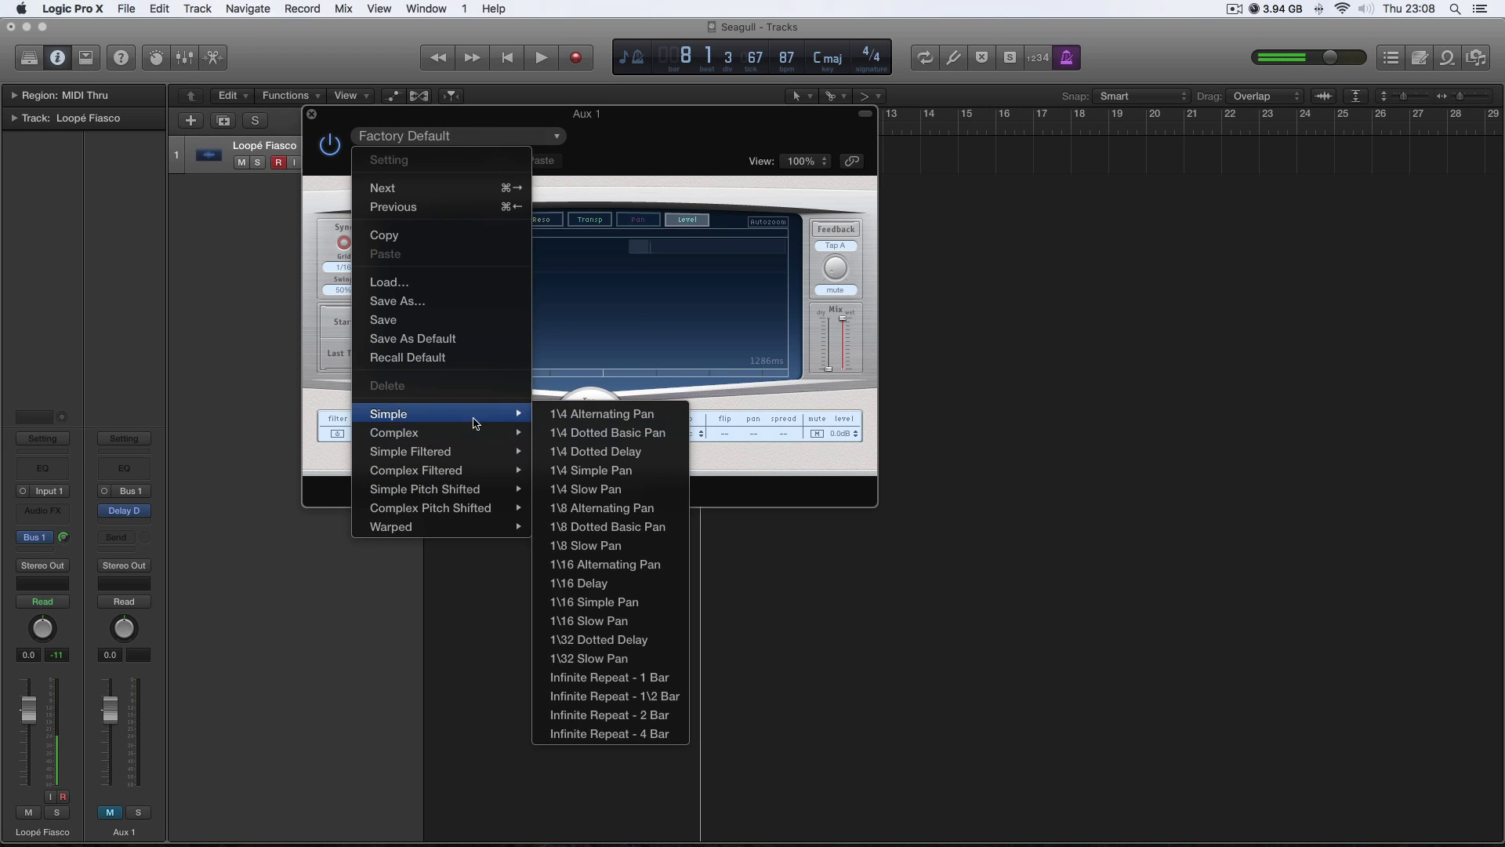
click(671, 715)
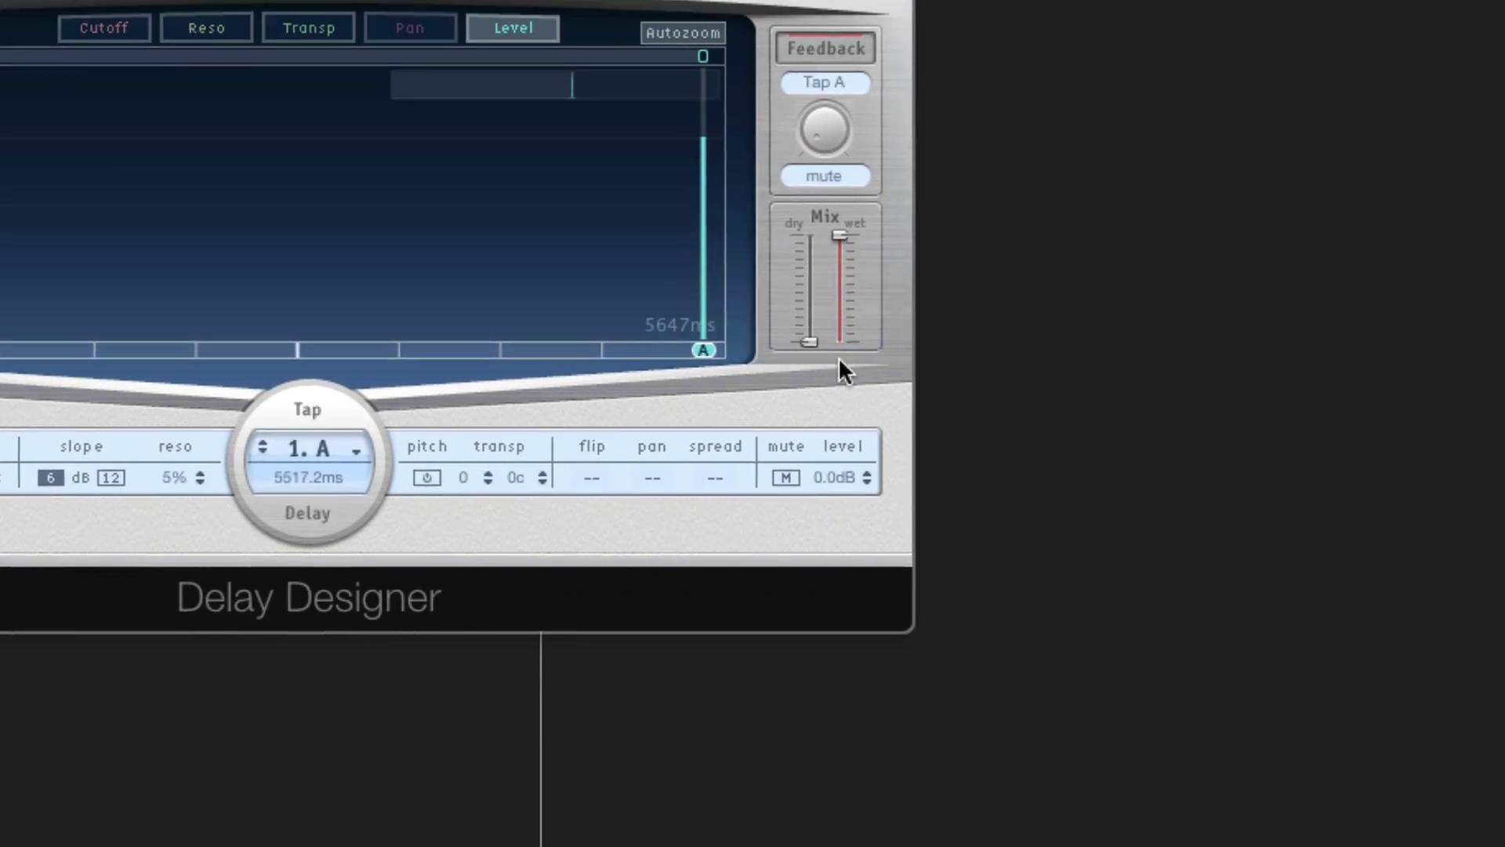
click(831, 106)
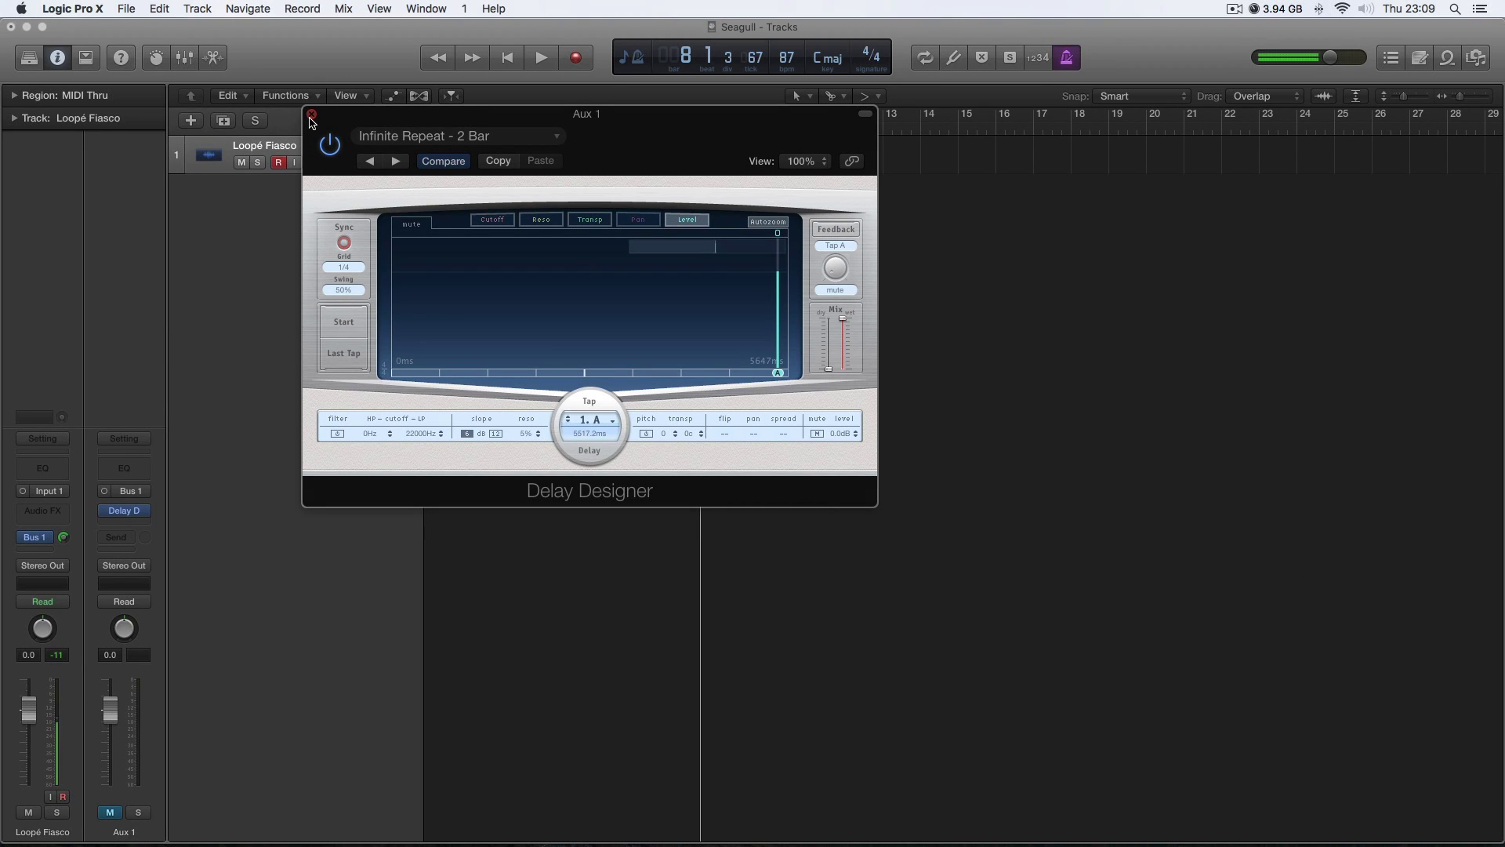
click(311, 115)
mouse_move(124, 512)
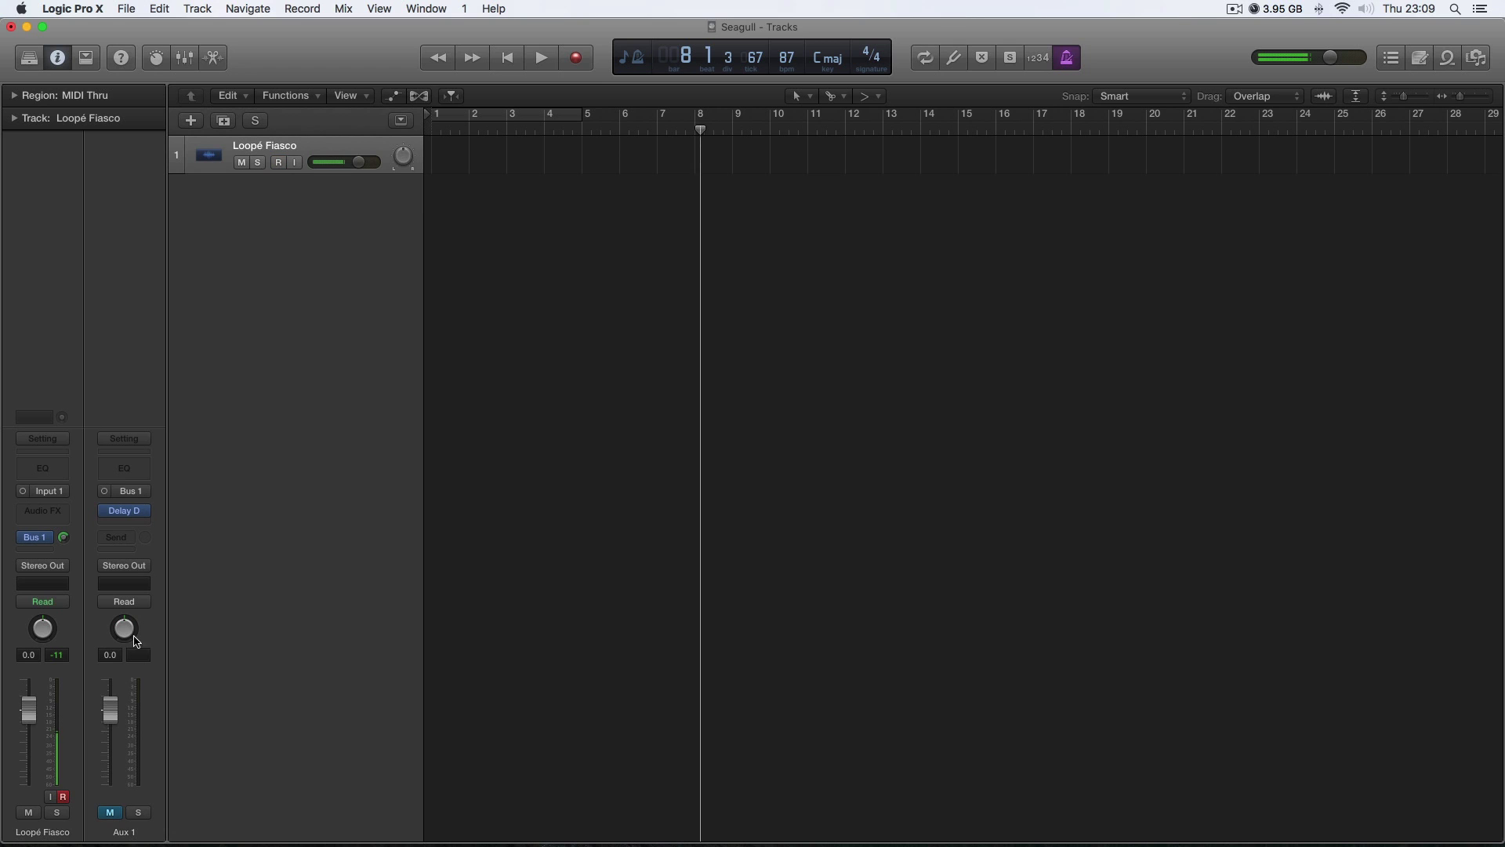
Option-drag Aux 1's Delay Designer into the slot below to duplicate it, then unmute Aux 1
drag(124, 513, 118, 523)
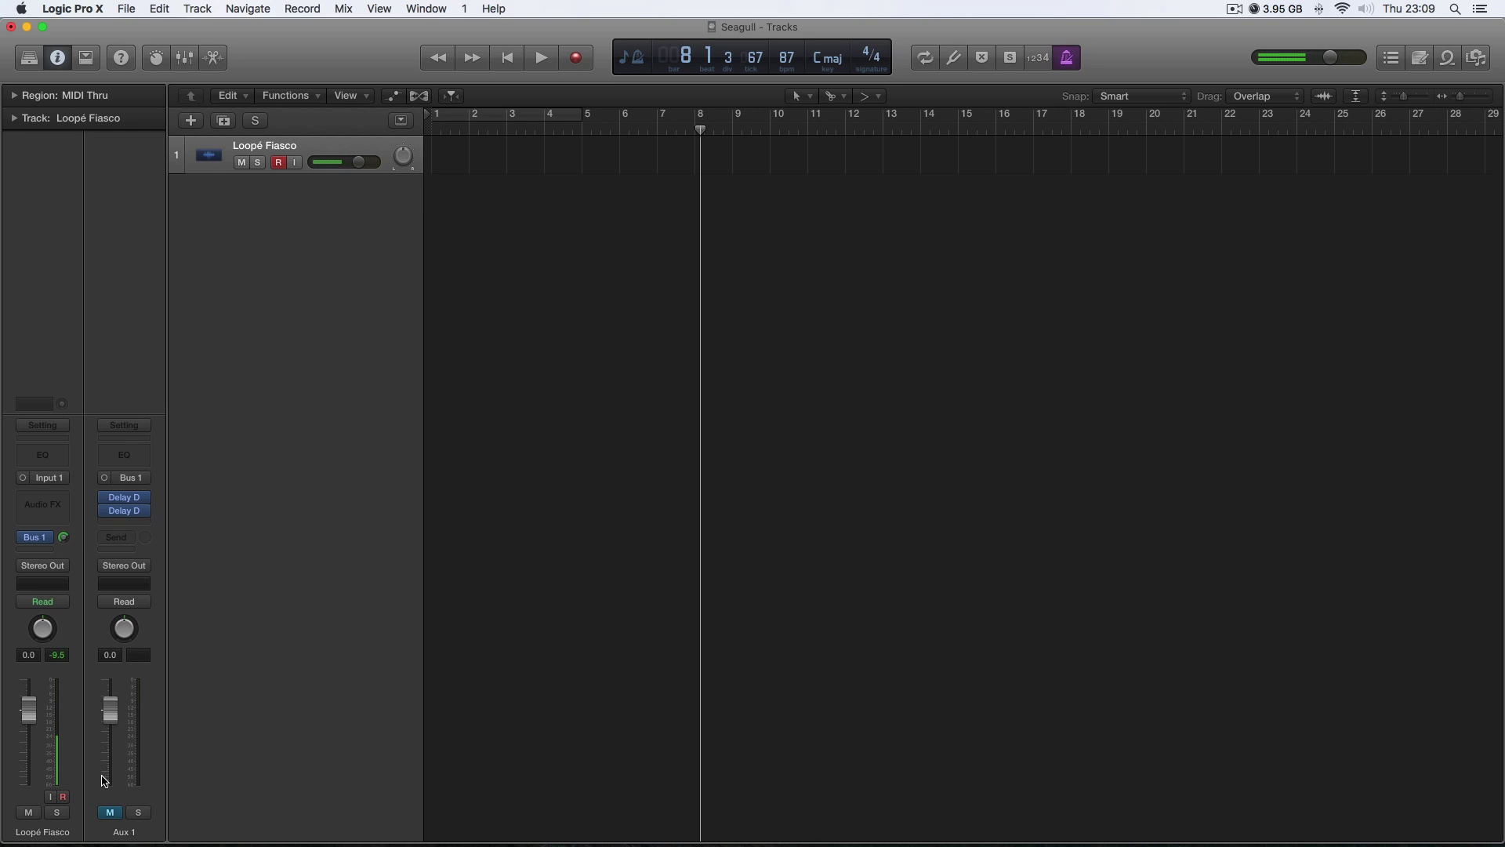
click(114, 811)
Play the project to audition Aux 1's doubled delay, then mute Aux 1 and stop
key(space)
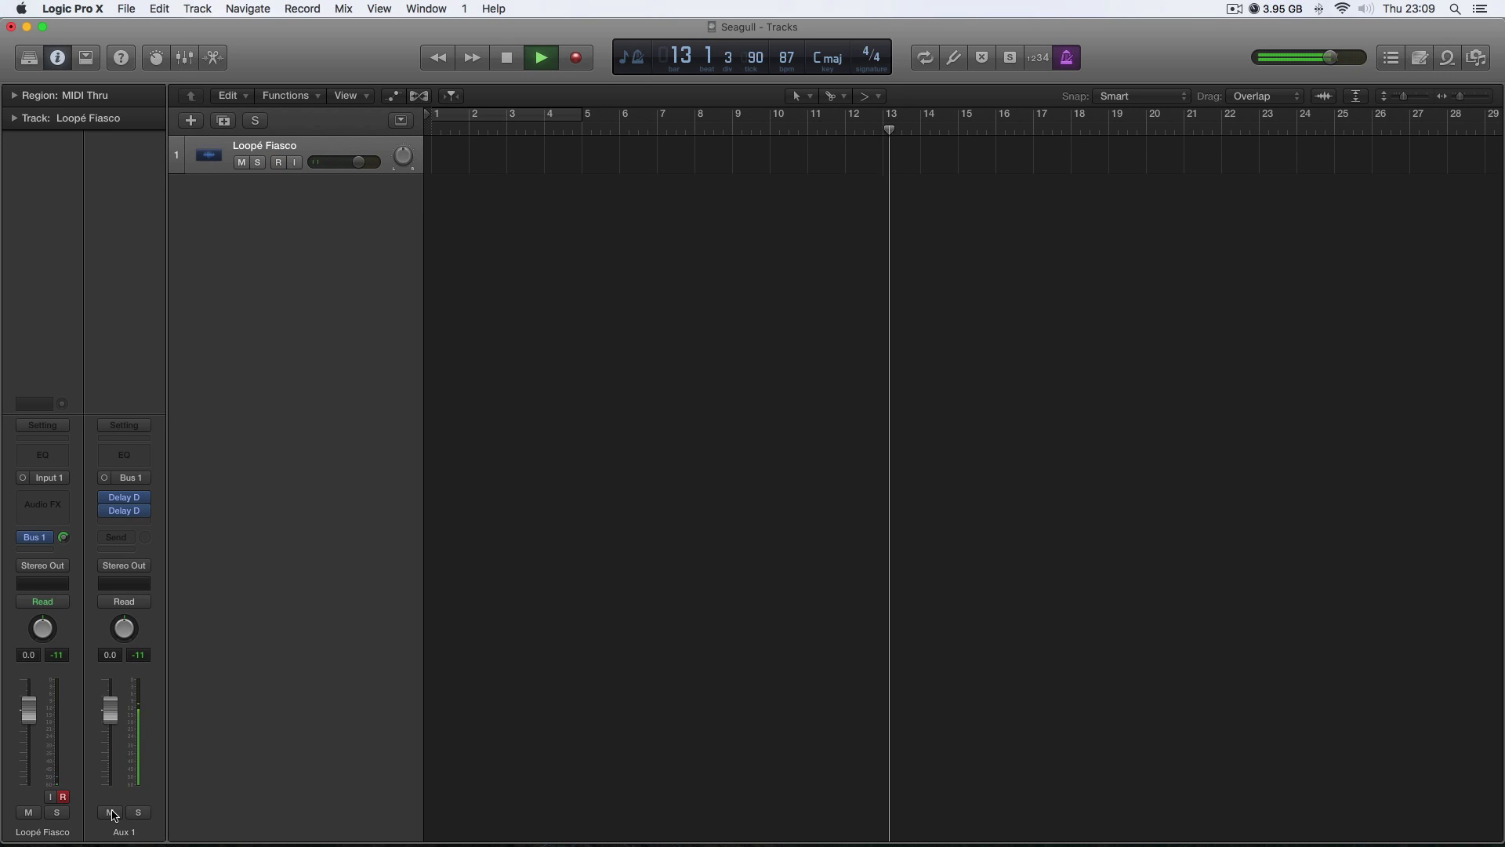
click(111, 812)
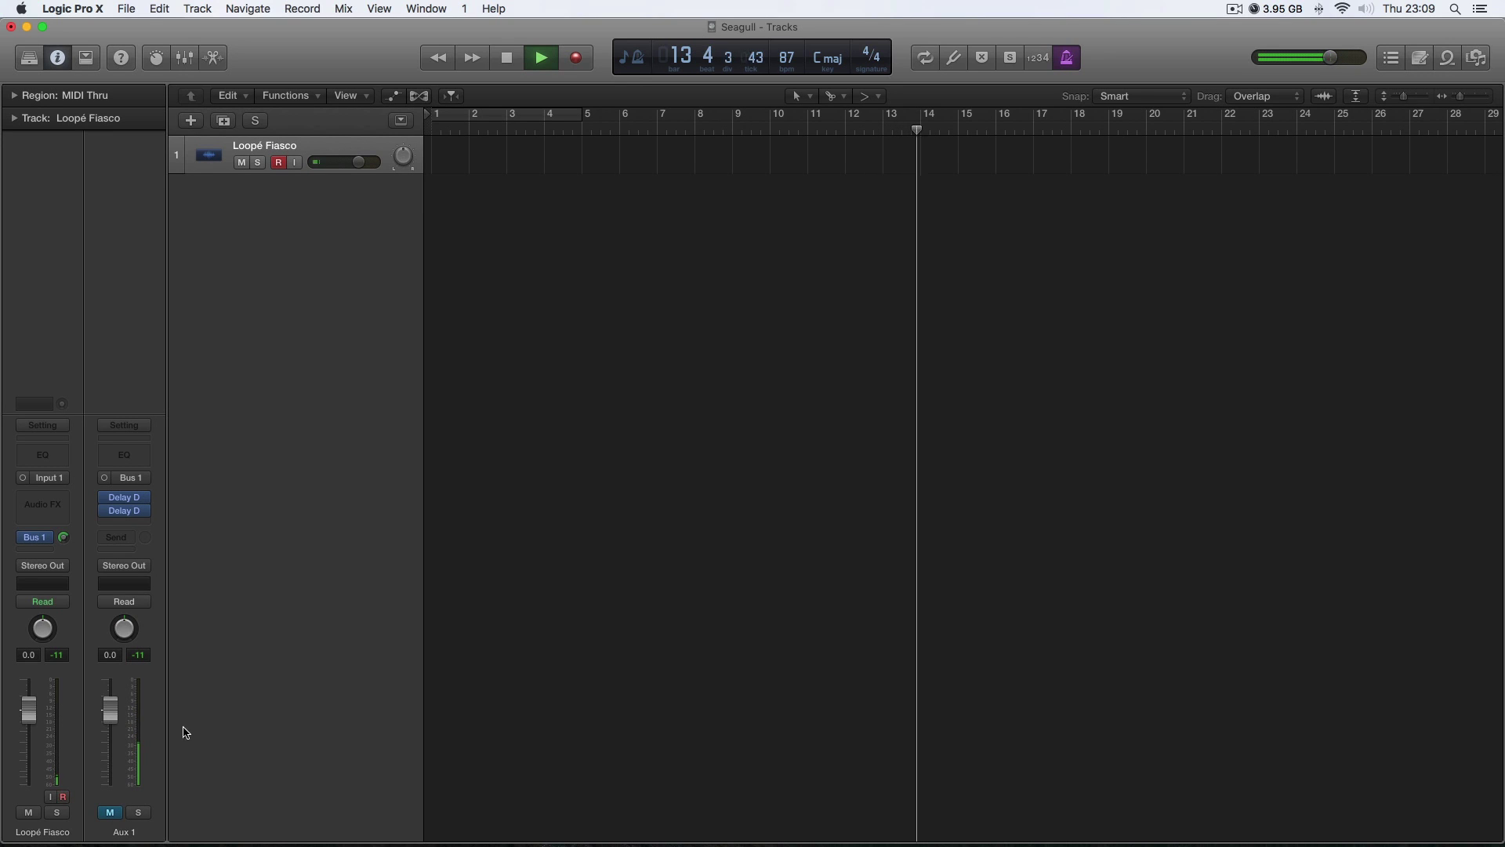
key(space)
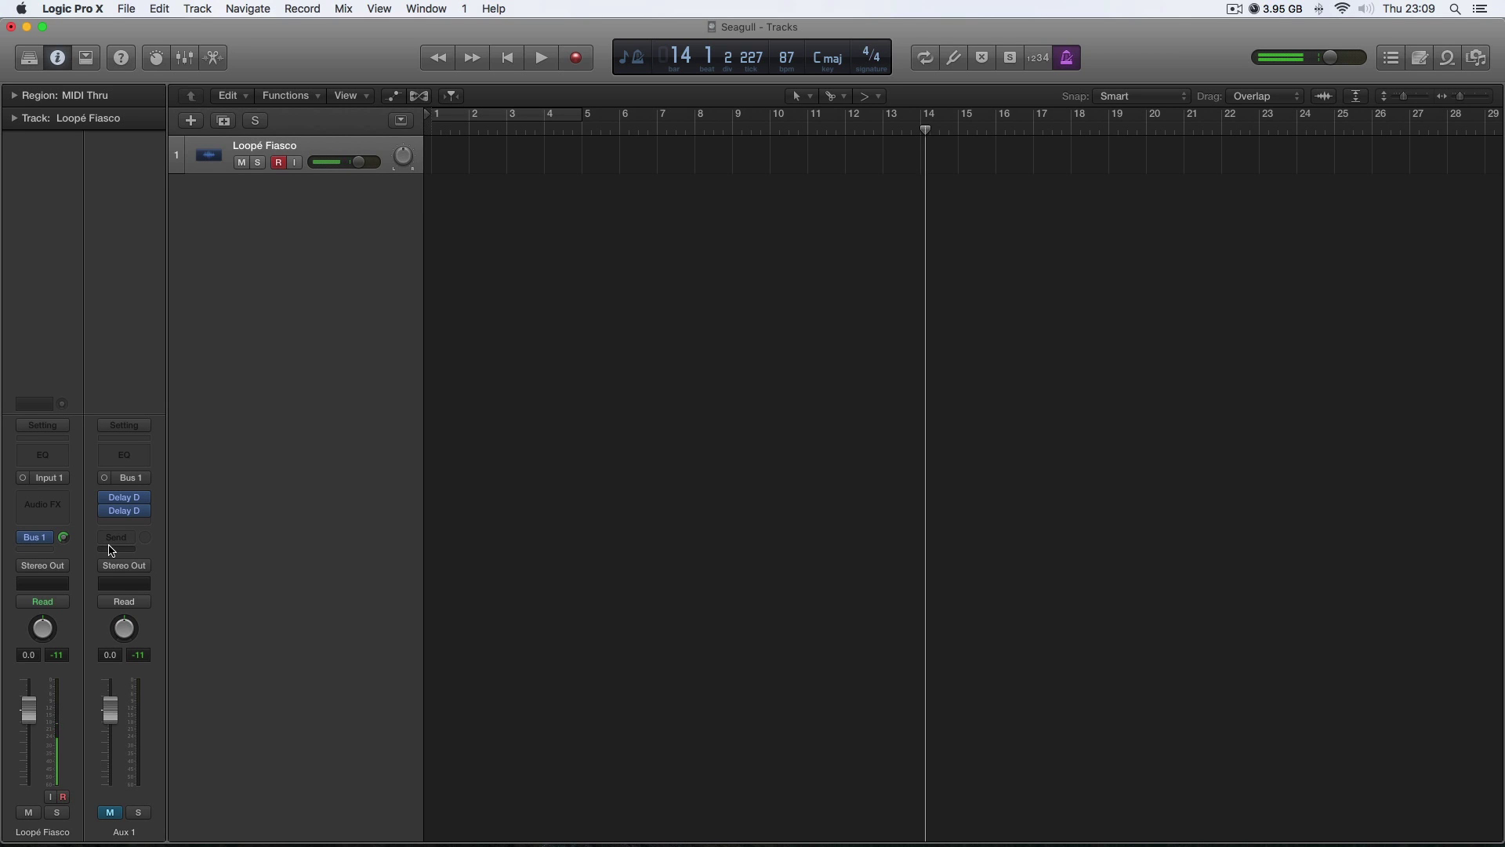
Open and enlarge the Mixer, then send Aux 1 to Bus 2 at 0 dB, creating Aux 2
key(x)
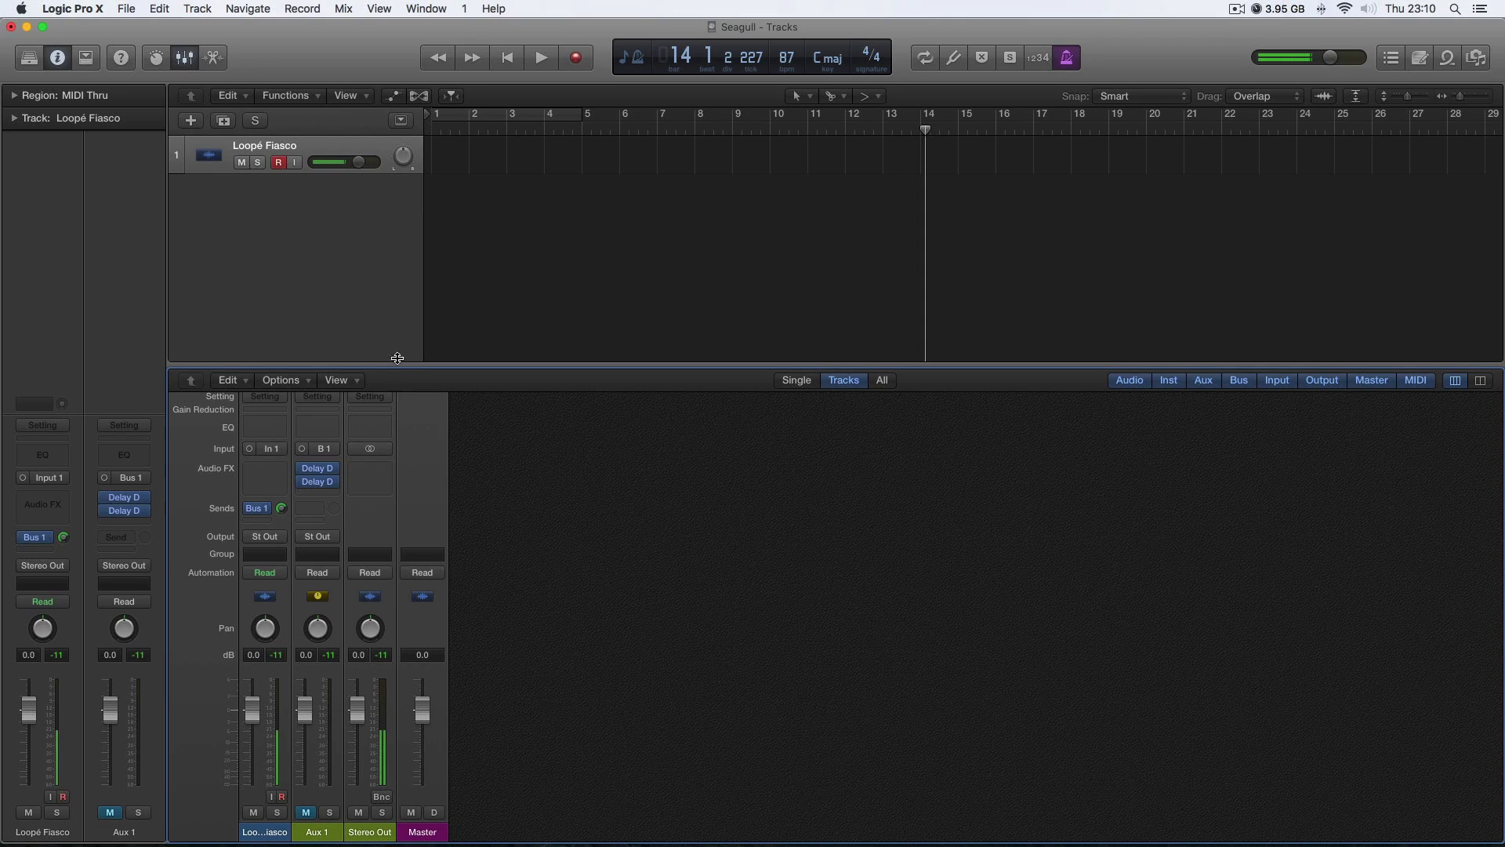
drag(397, 356, 397, 192)
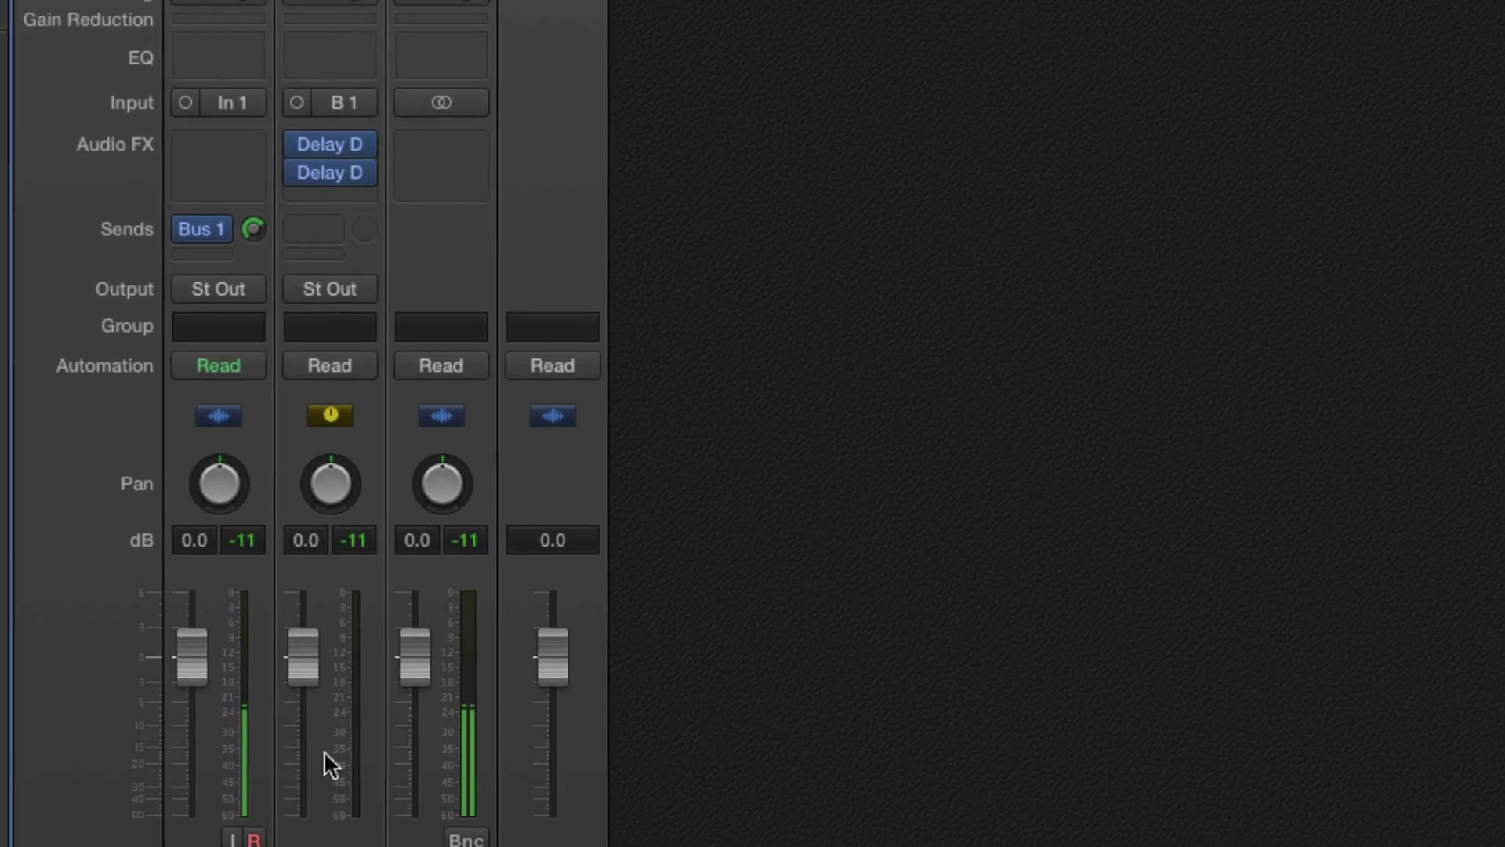
mouse_move(295, 842)
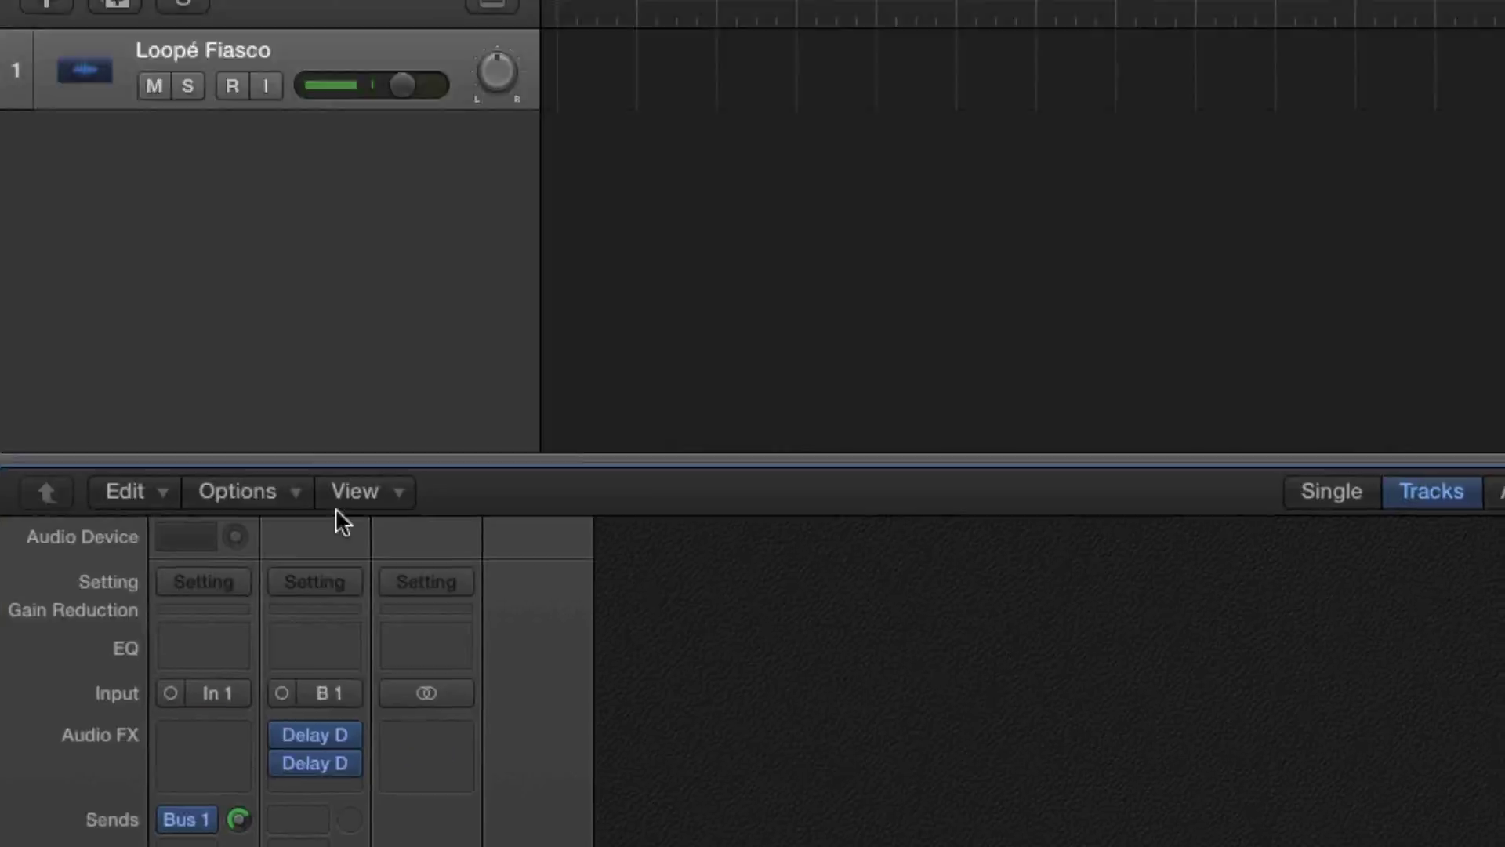
click(317, 144)
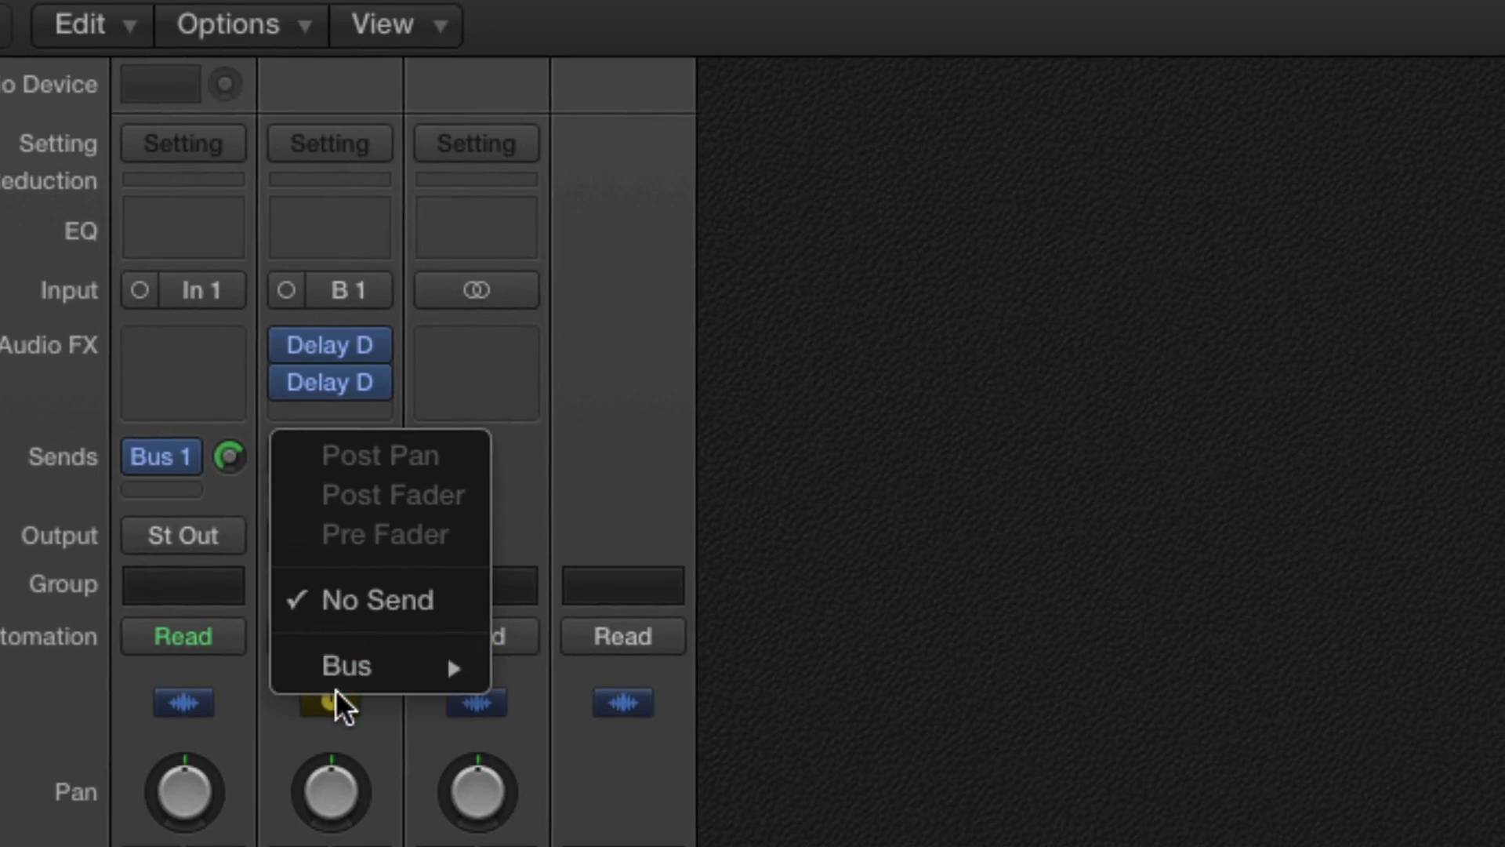
mouse_move(366, 821)
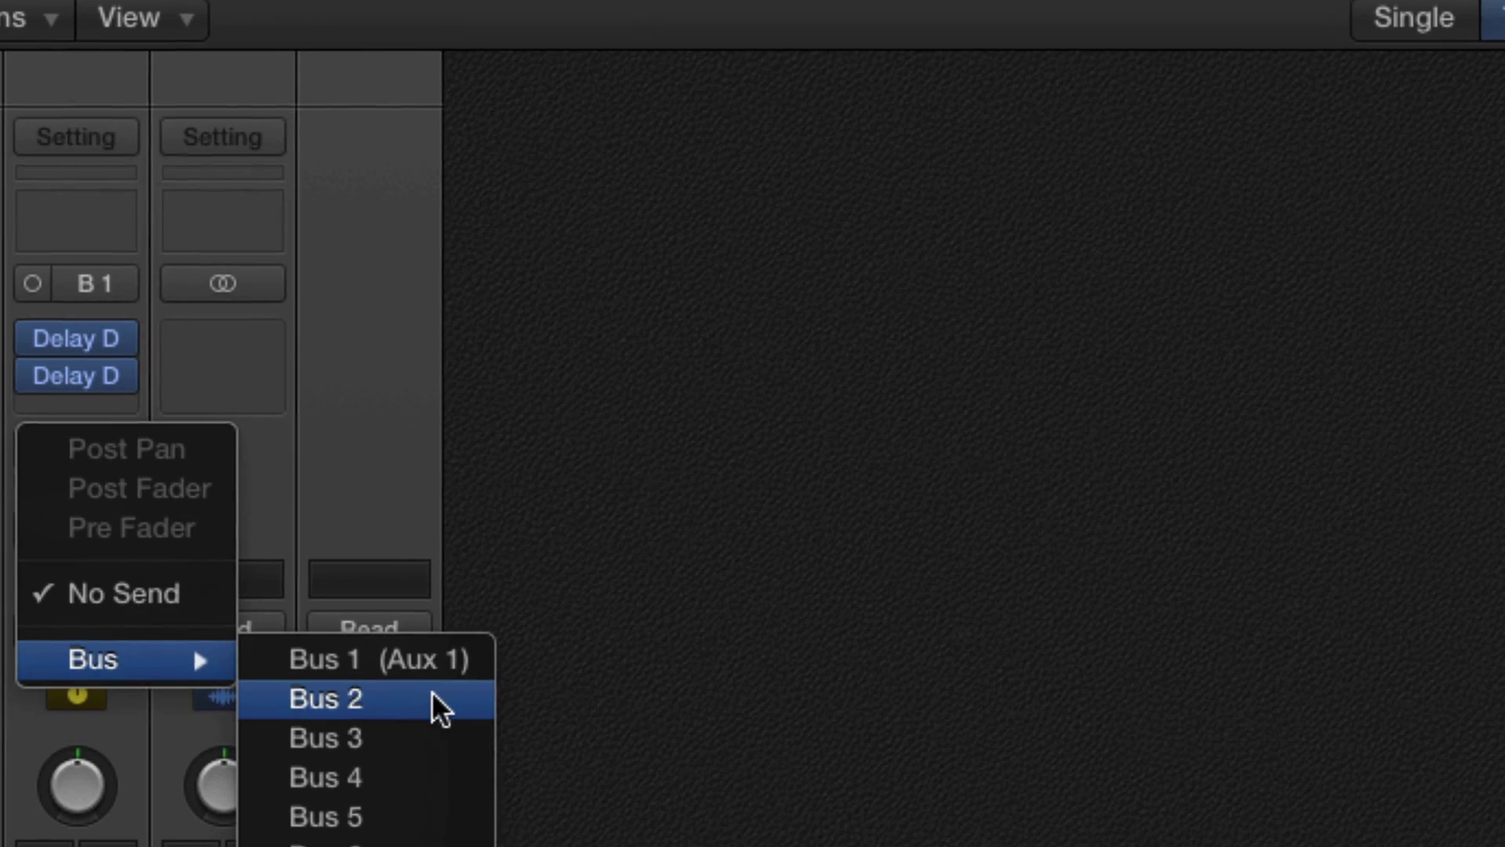
click(437, 698)
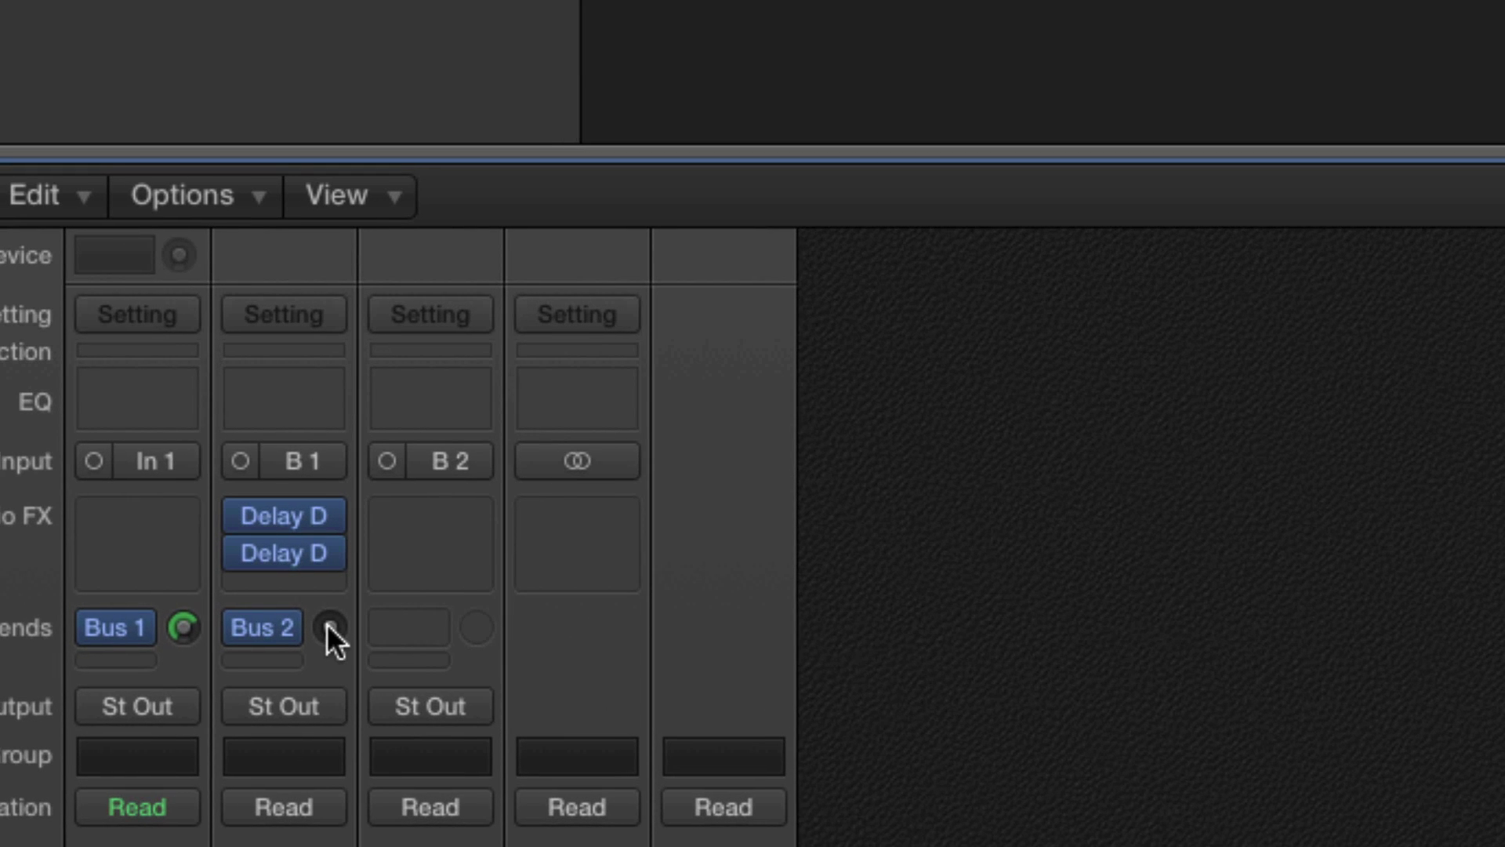
alt+click(275, 656)
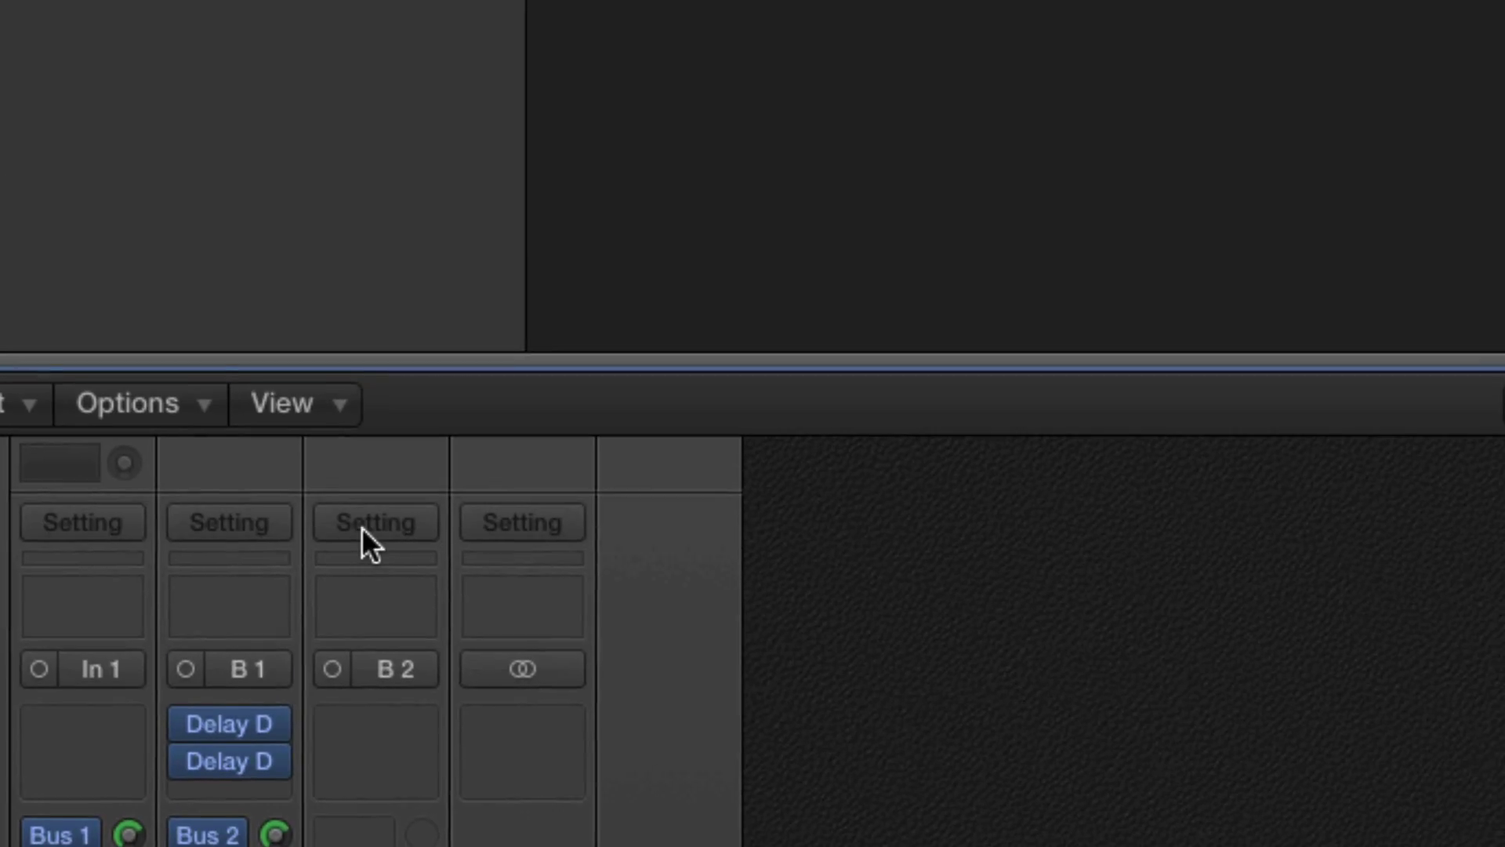
Copy Aux 1's channel strip setting and paste it onto Aux 2
click(368, 147)
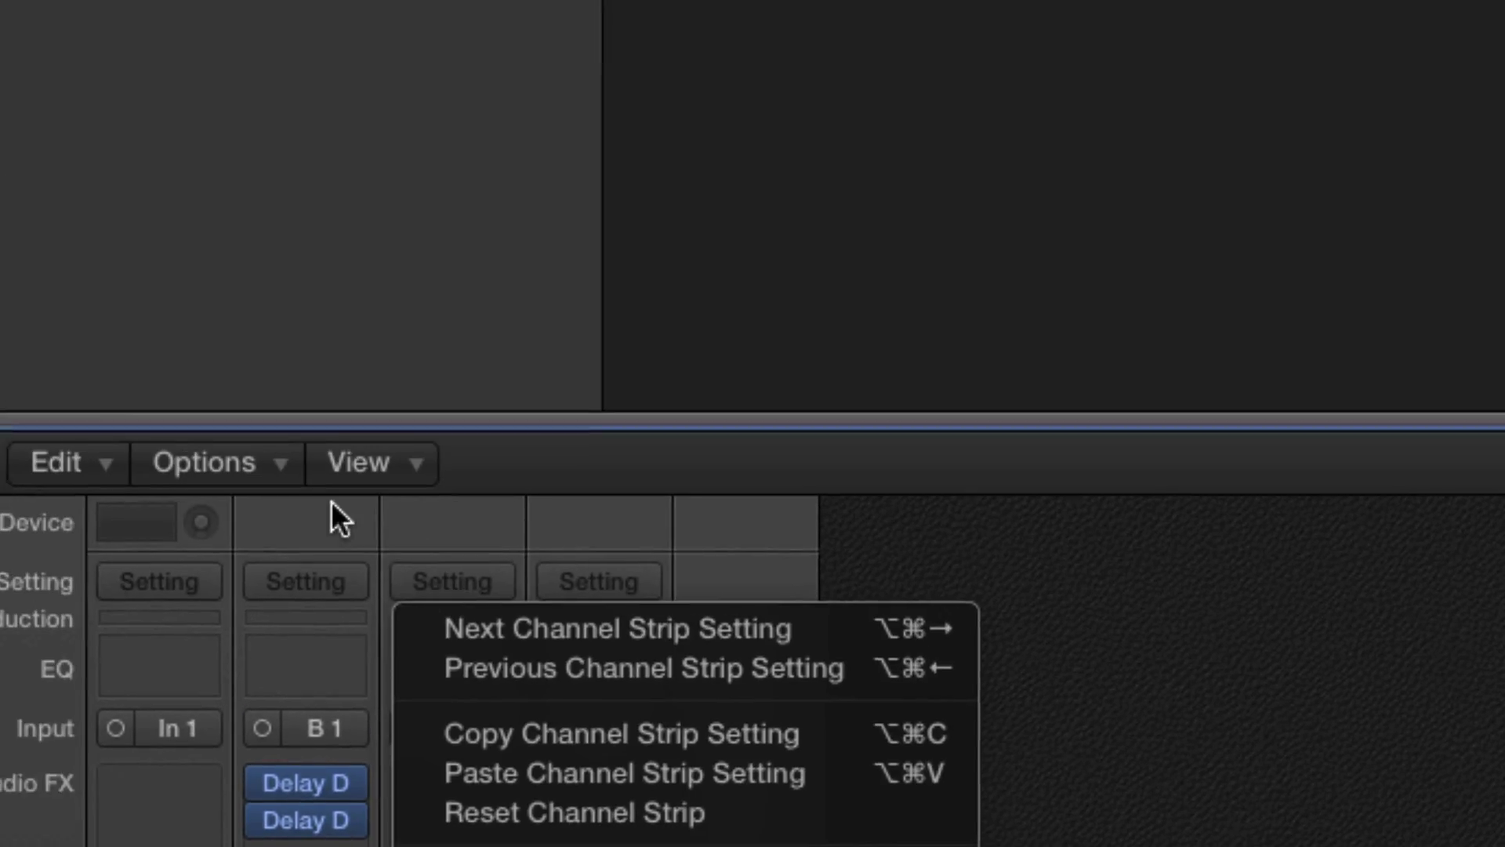
click(251, 524)
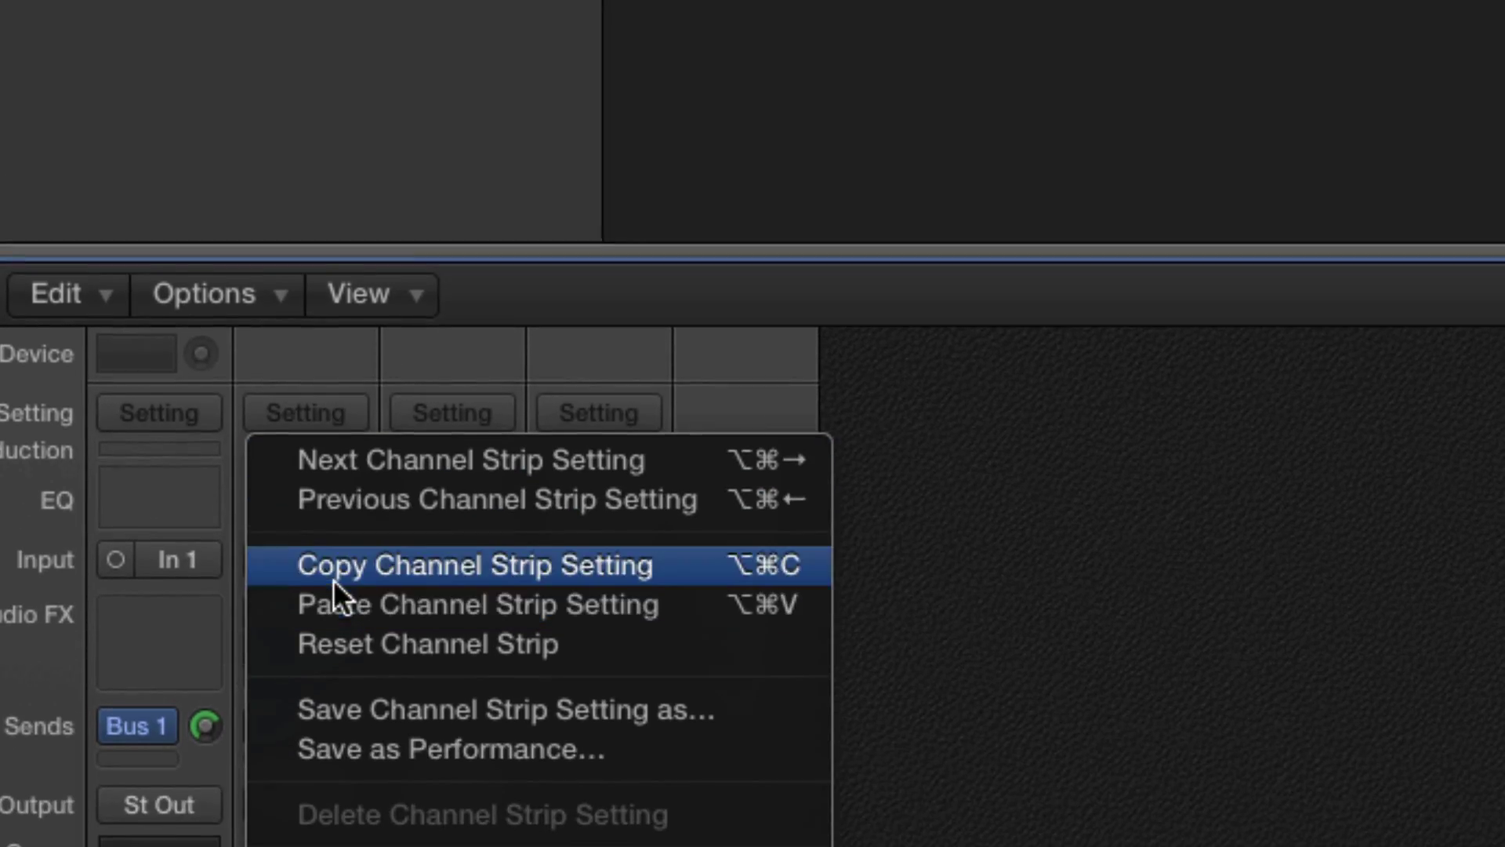
click(332, 580)
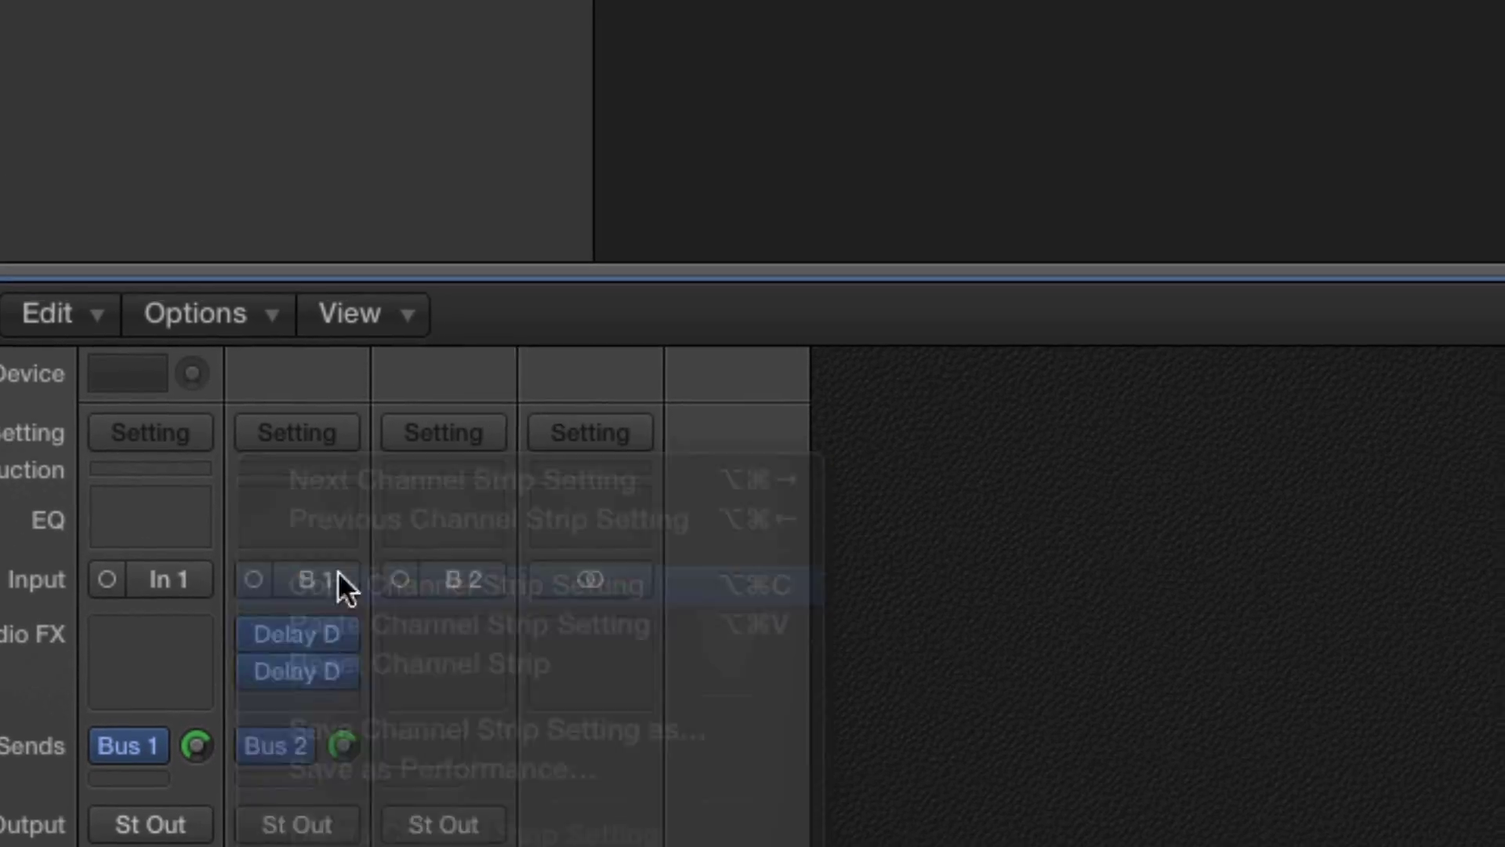
click(414, 416)
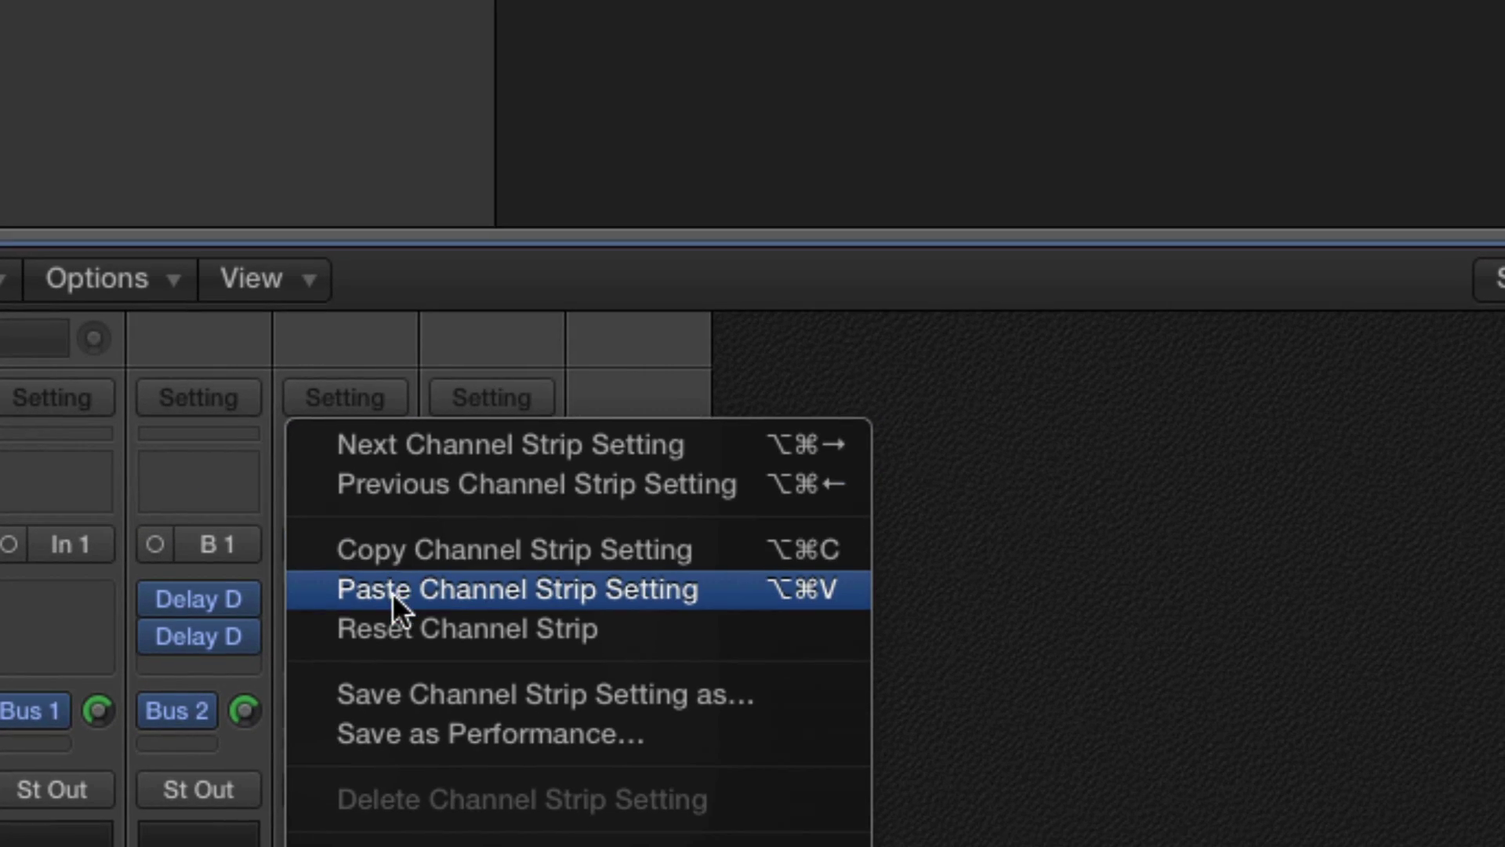
click(392, 591)
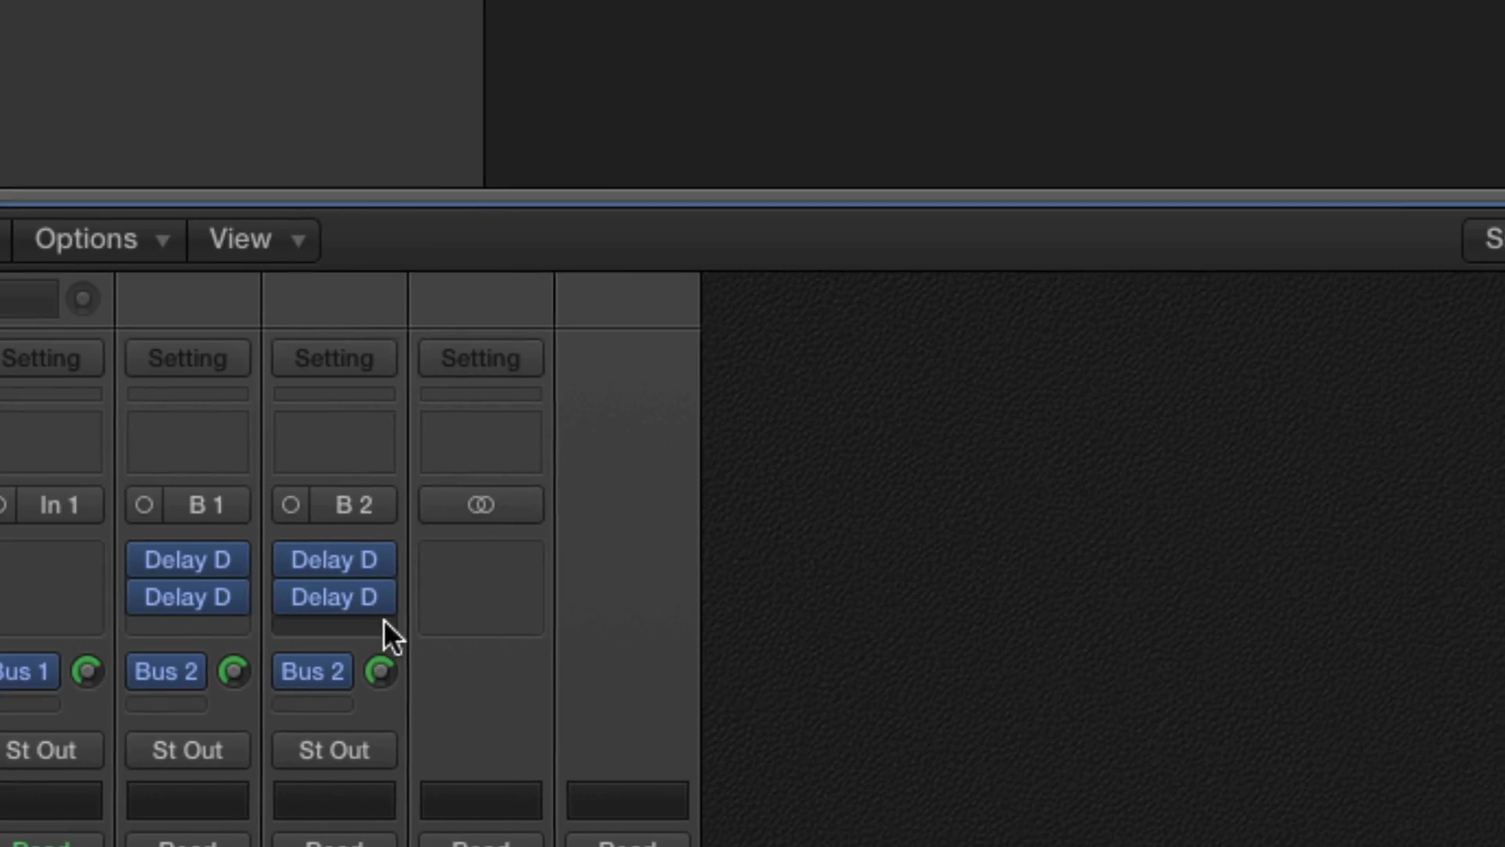
Send Aux 2 to Bus 3 and paste the double-delay setup onto the new Aux 3
click(469, 672)
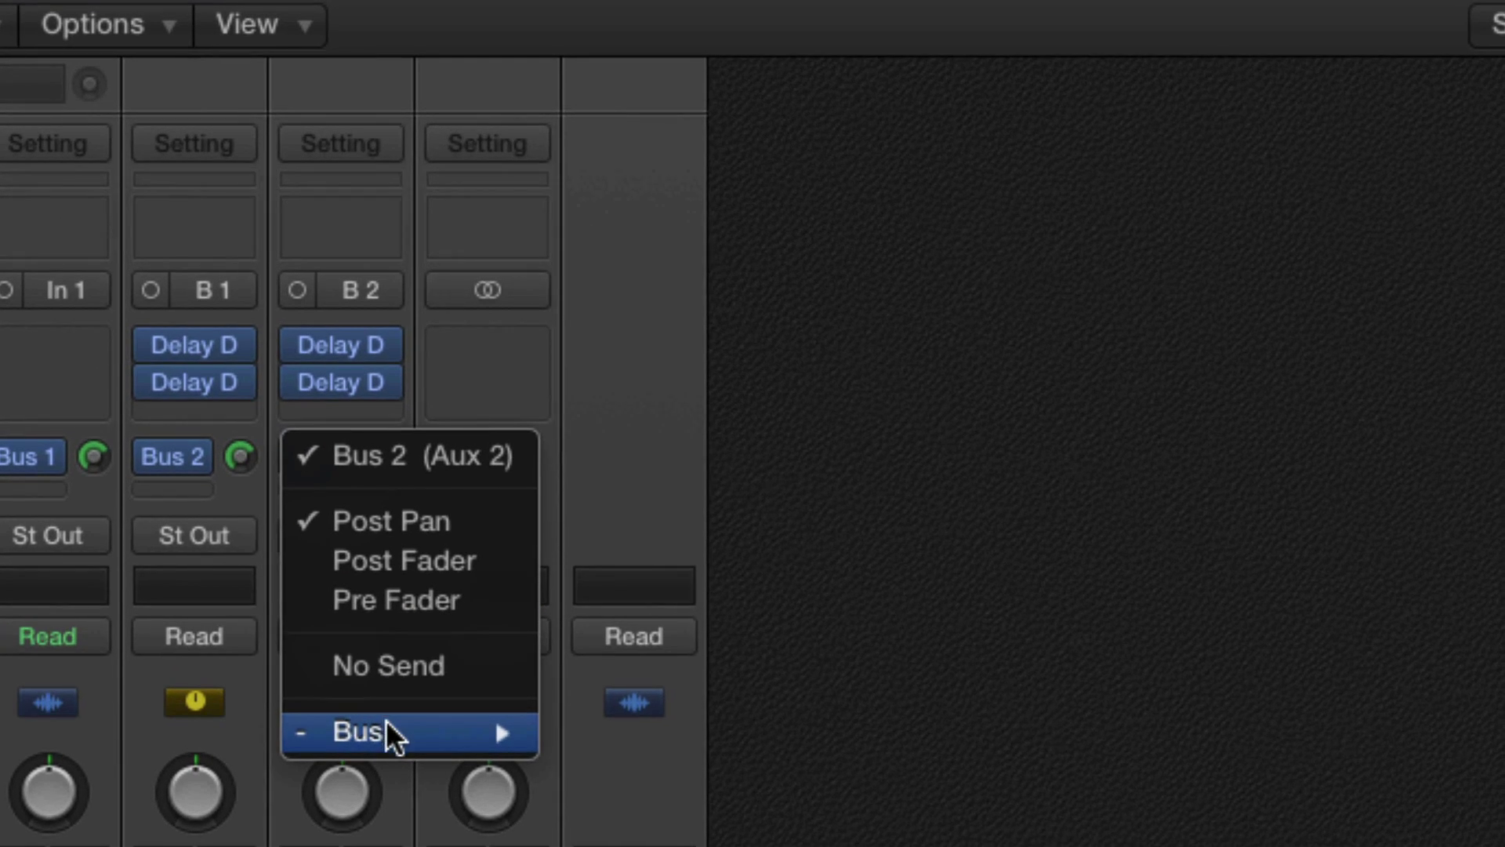
mouse_move(400, 780)
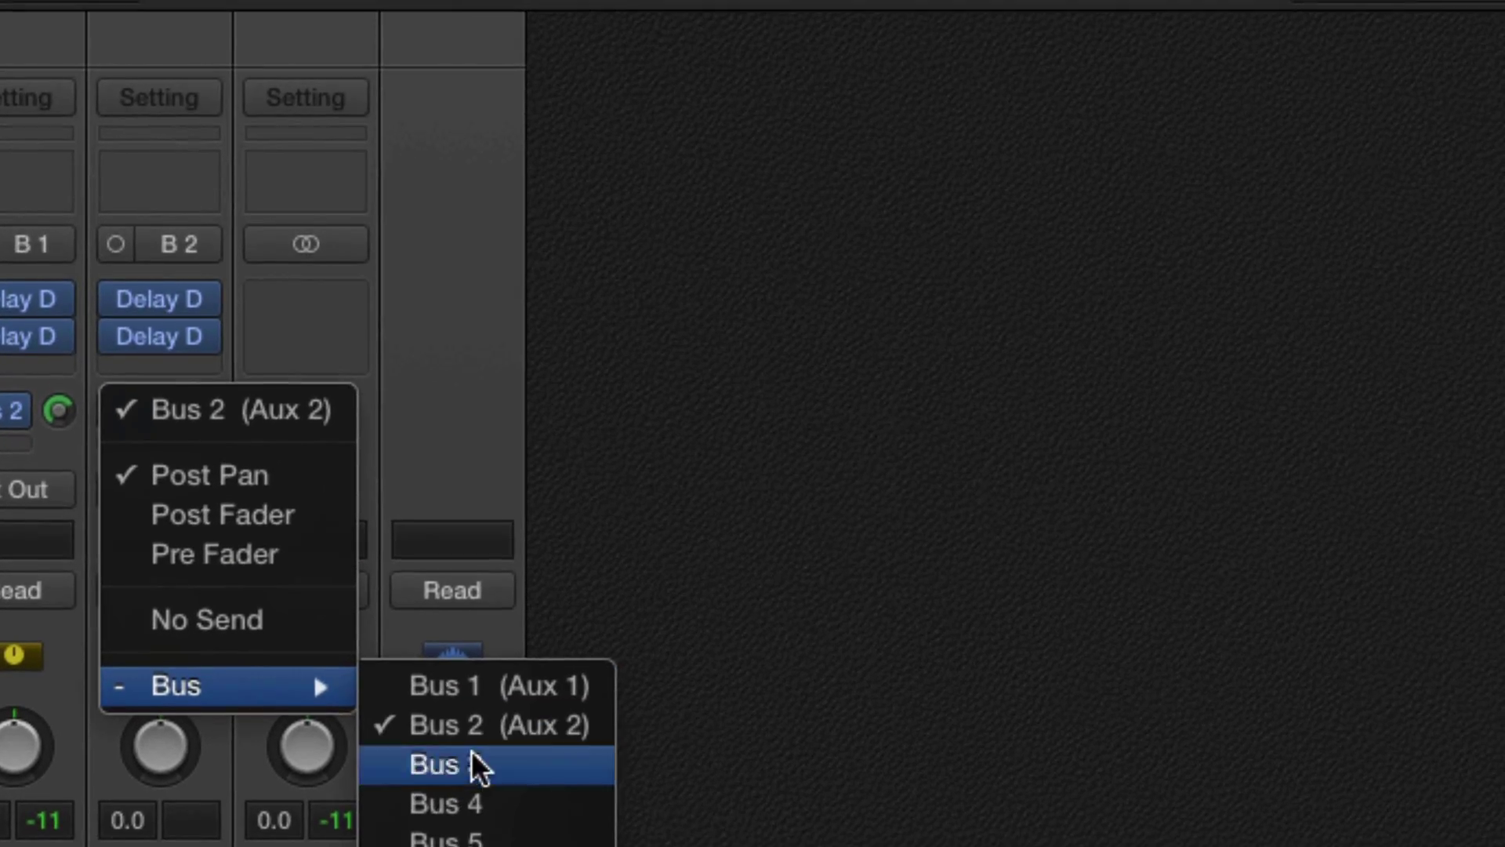
click(472, 764)
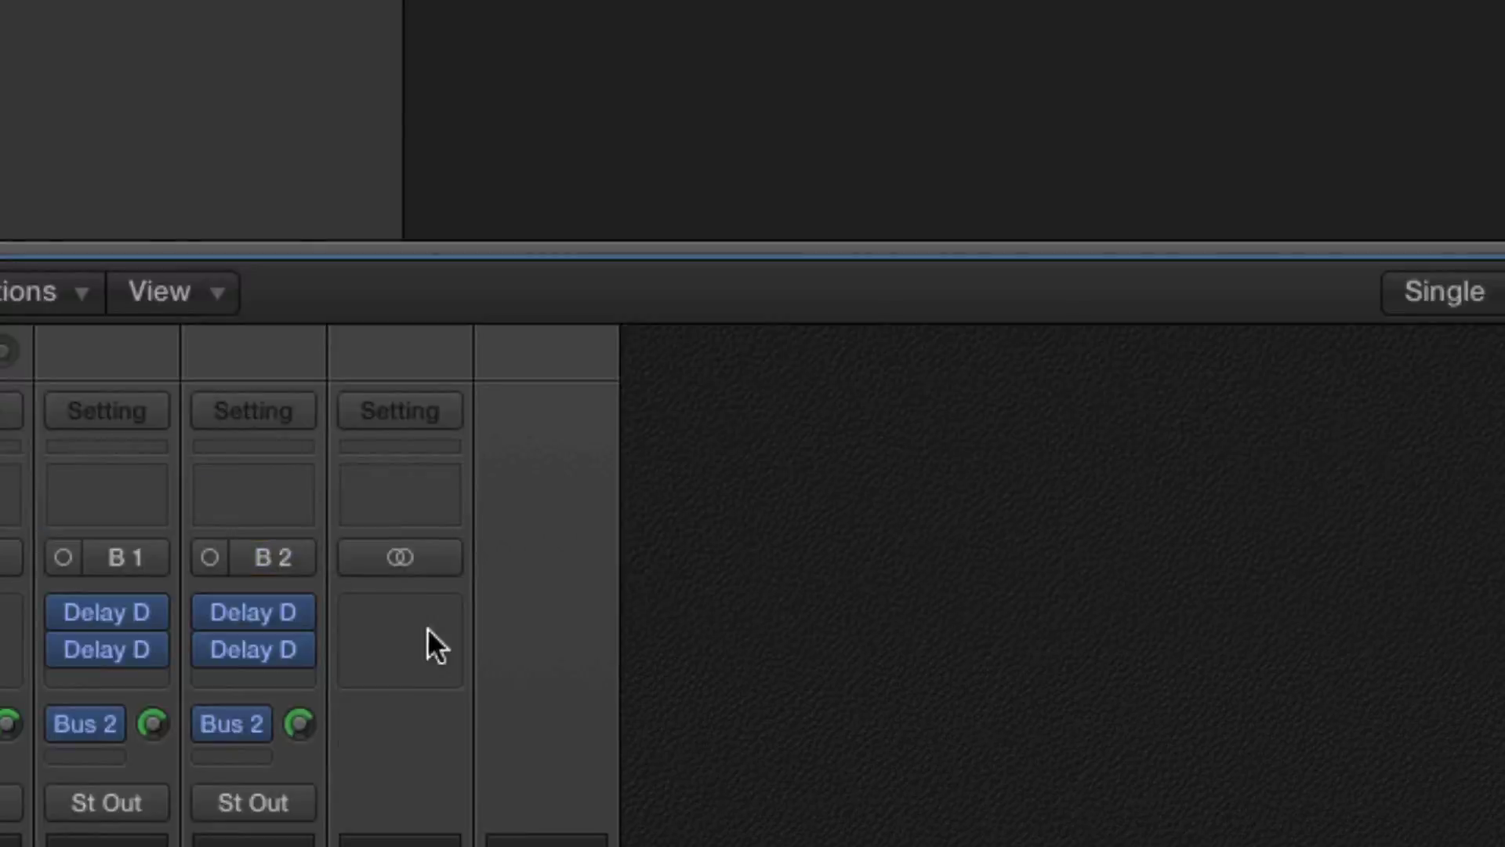
click(306, 98)
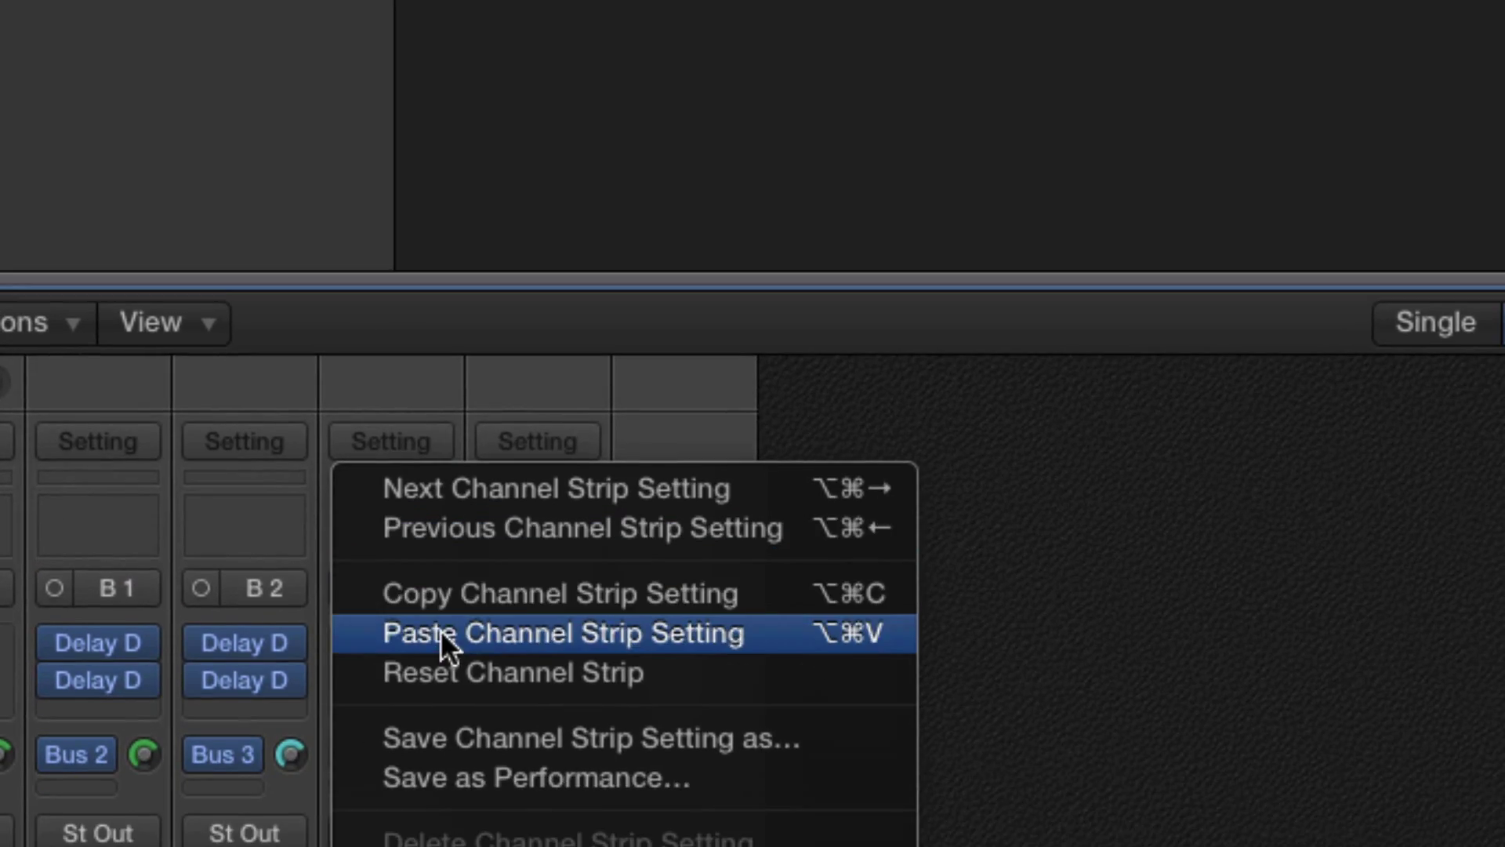
click(440, 629)
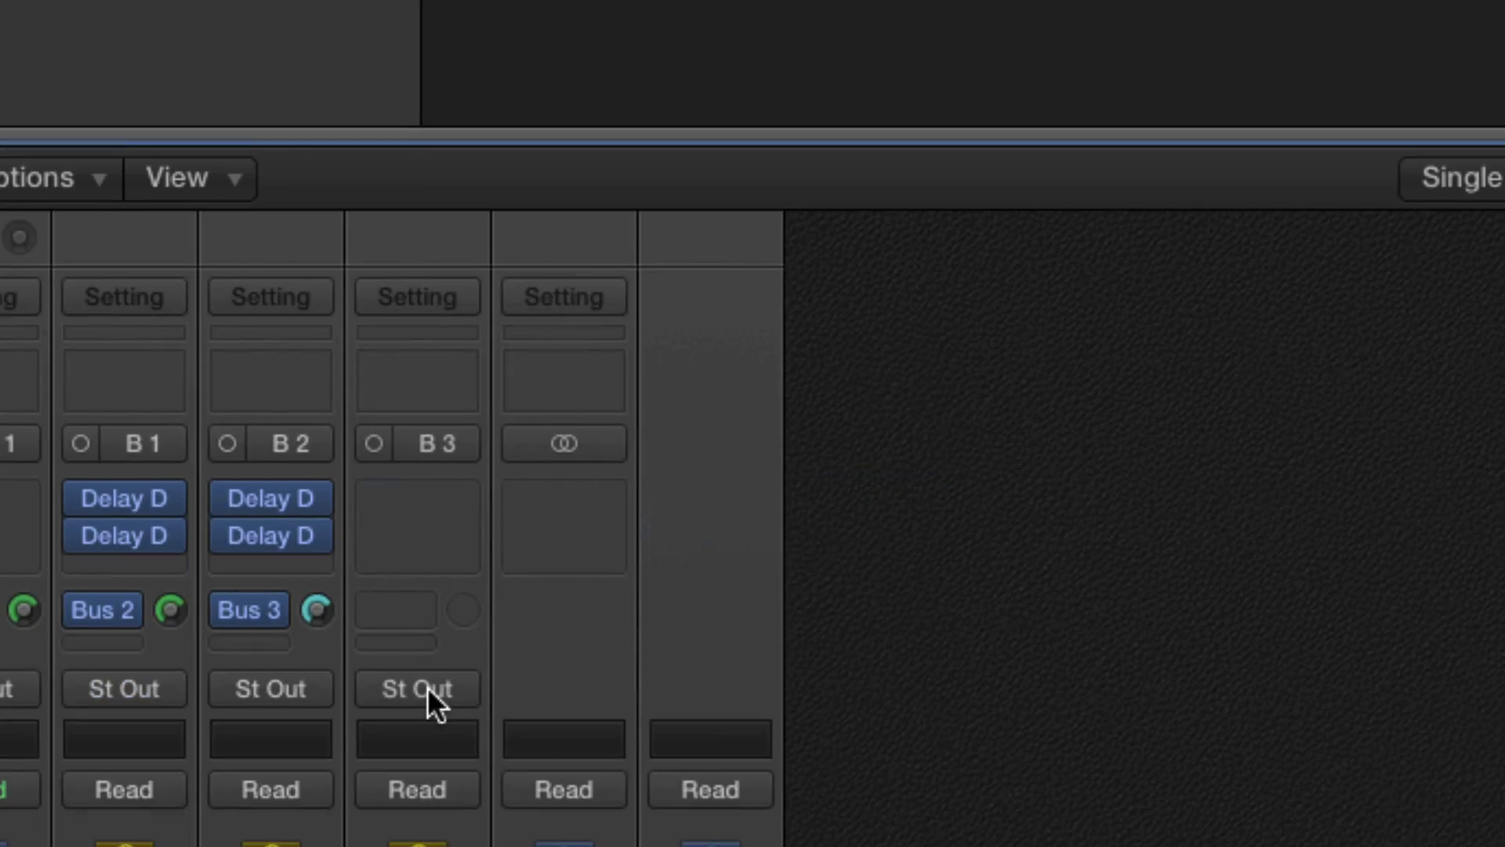
Send Aux 3 to Bus 4, paste the delays onto Aux 4, and send Aux 4 to Bus 5
click(401, 755)
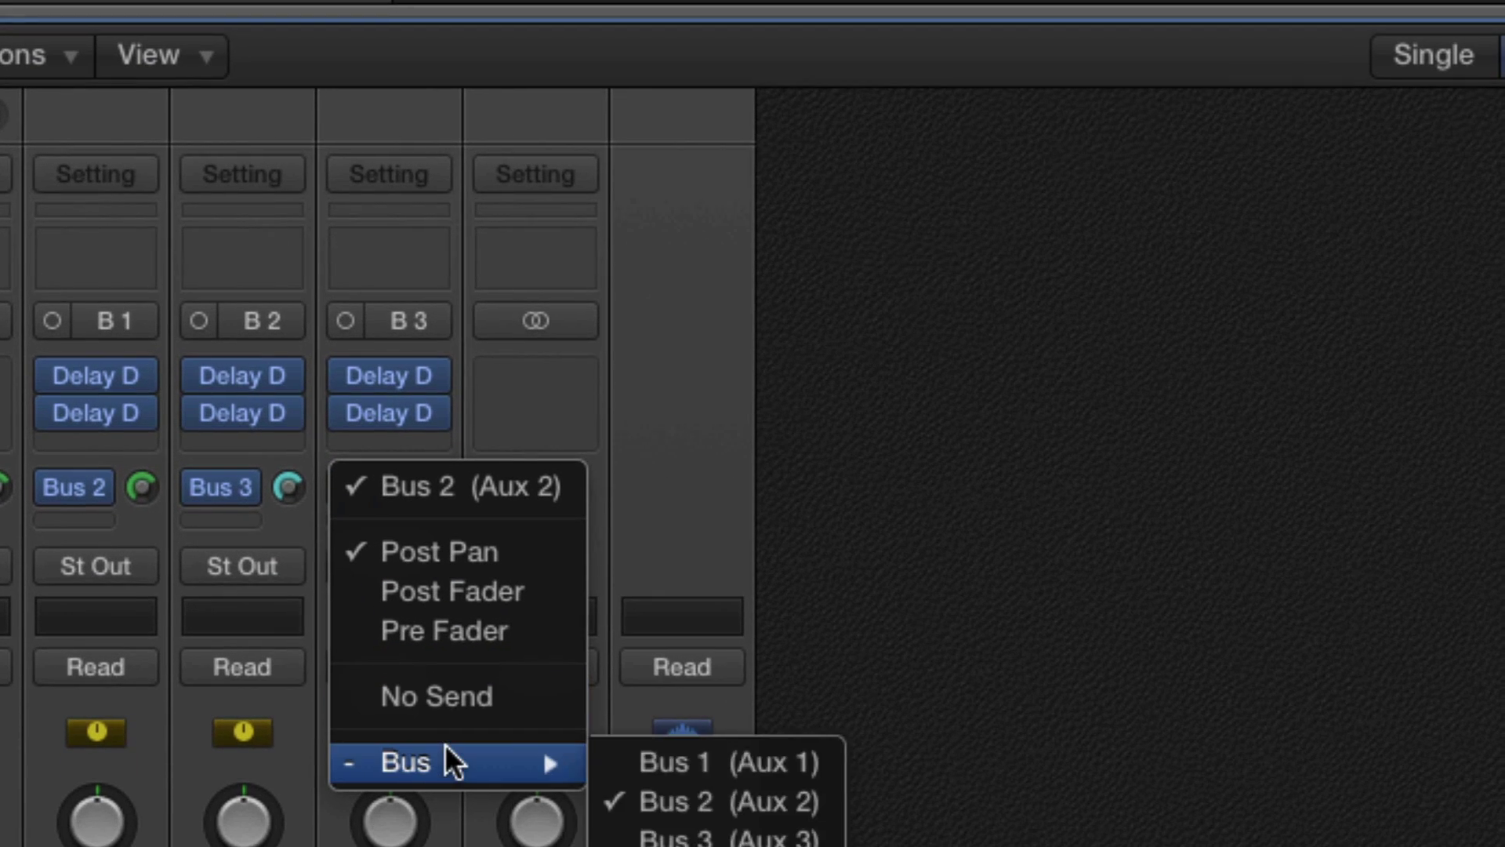
click(583, 439)
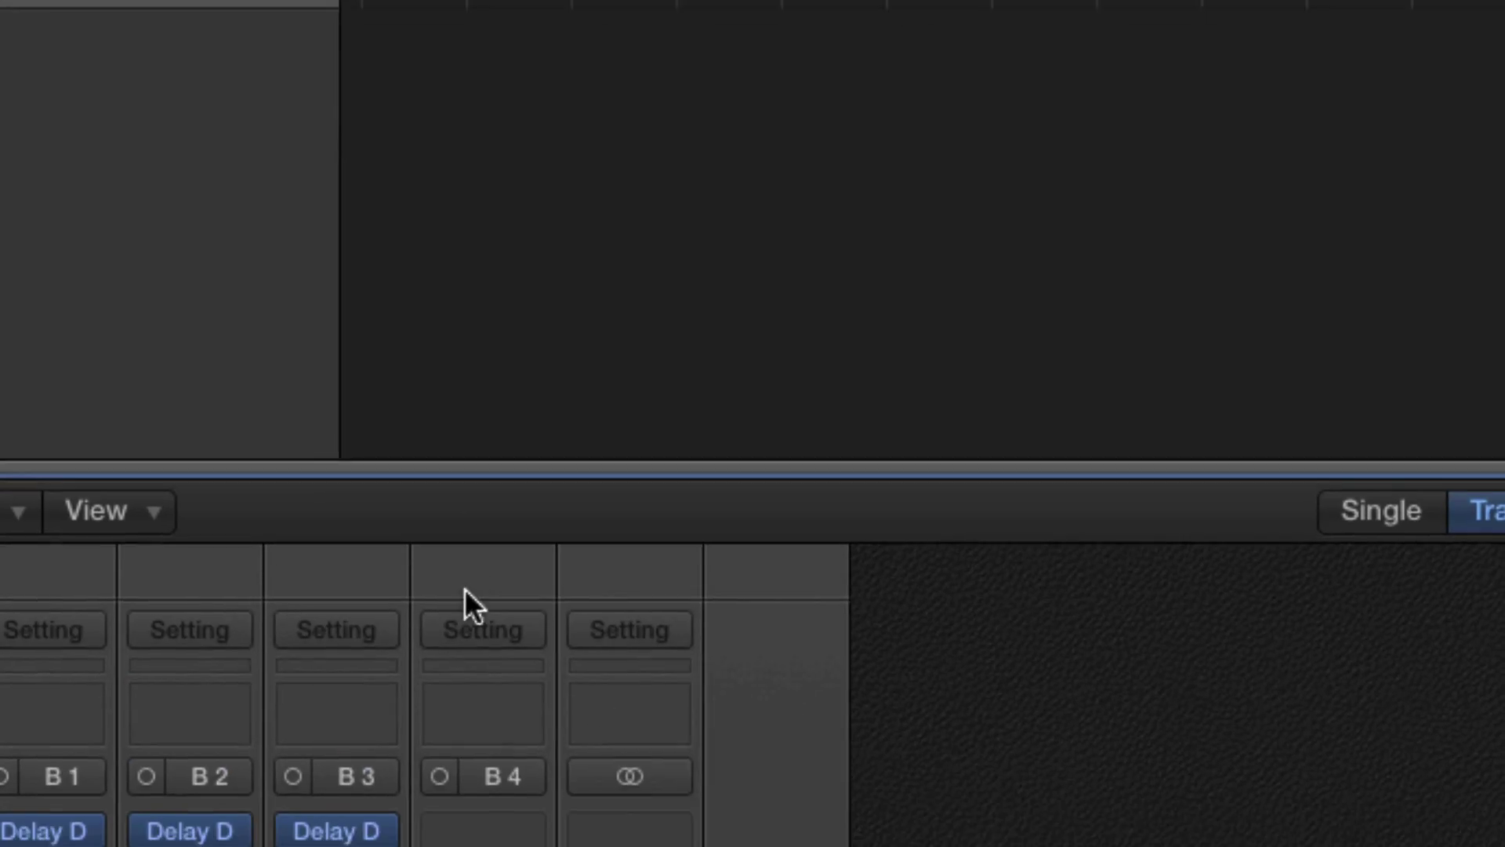
click(439, 423)
click(414, 621)
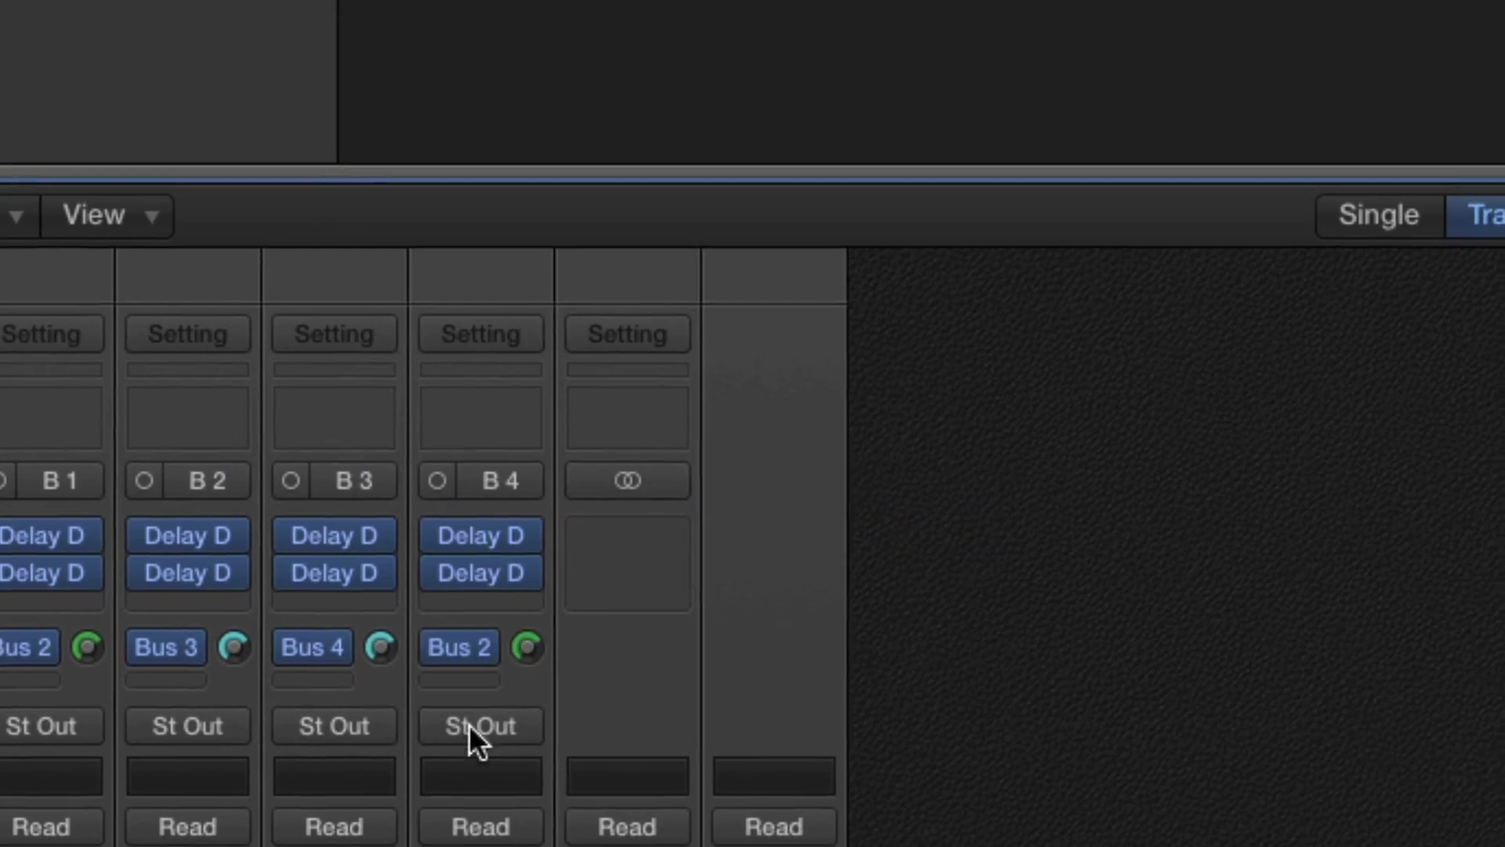
click(476, 657)
mouse_move(493, 823)
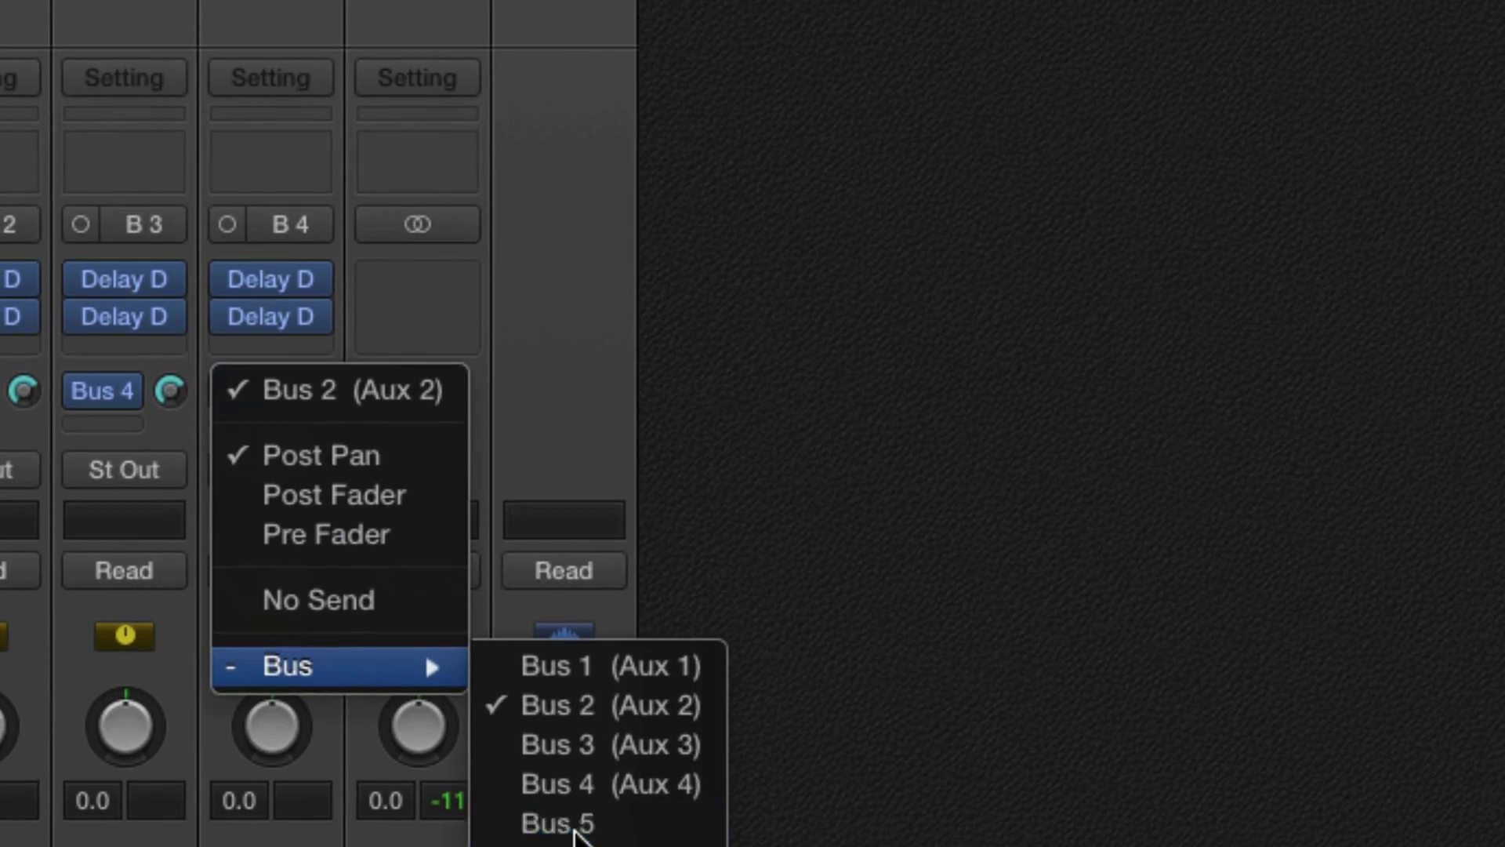
click(576, 819)
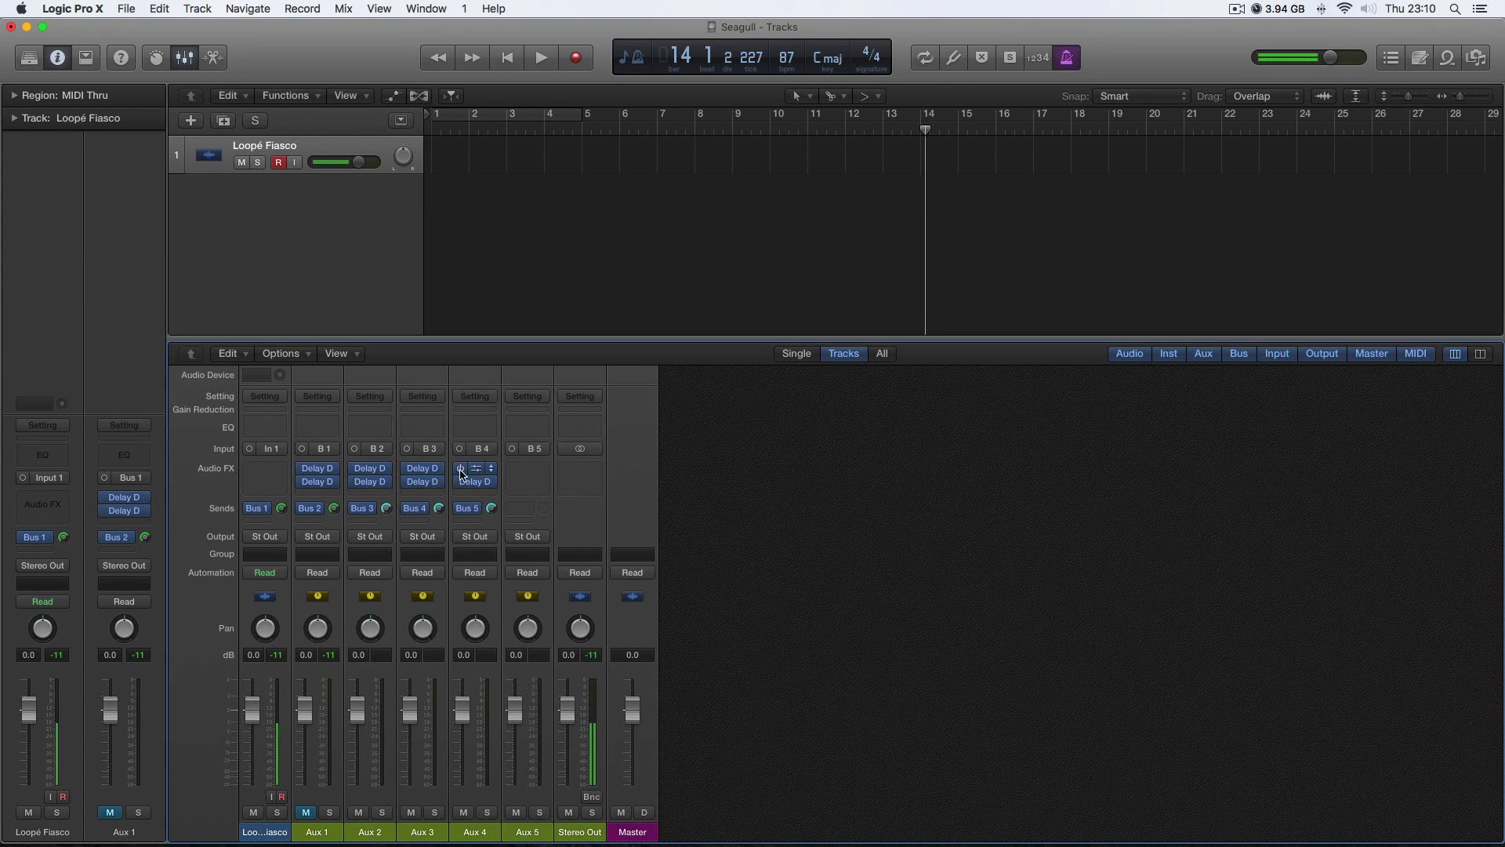
Paste the double-delay setup onto Aux 5 and send it to Bus 6, creating Aux 6
click(527, 397)
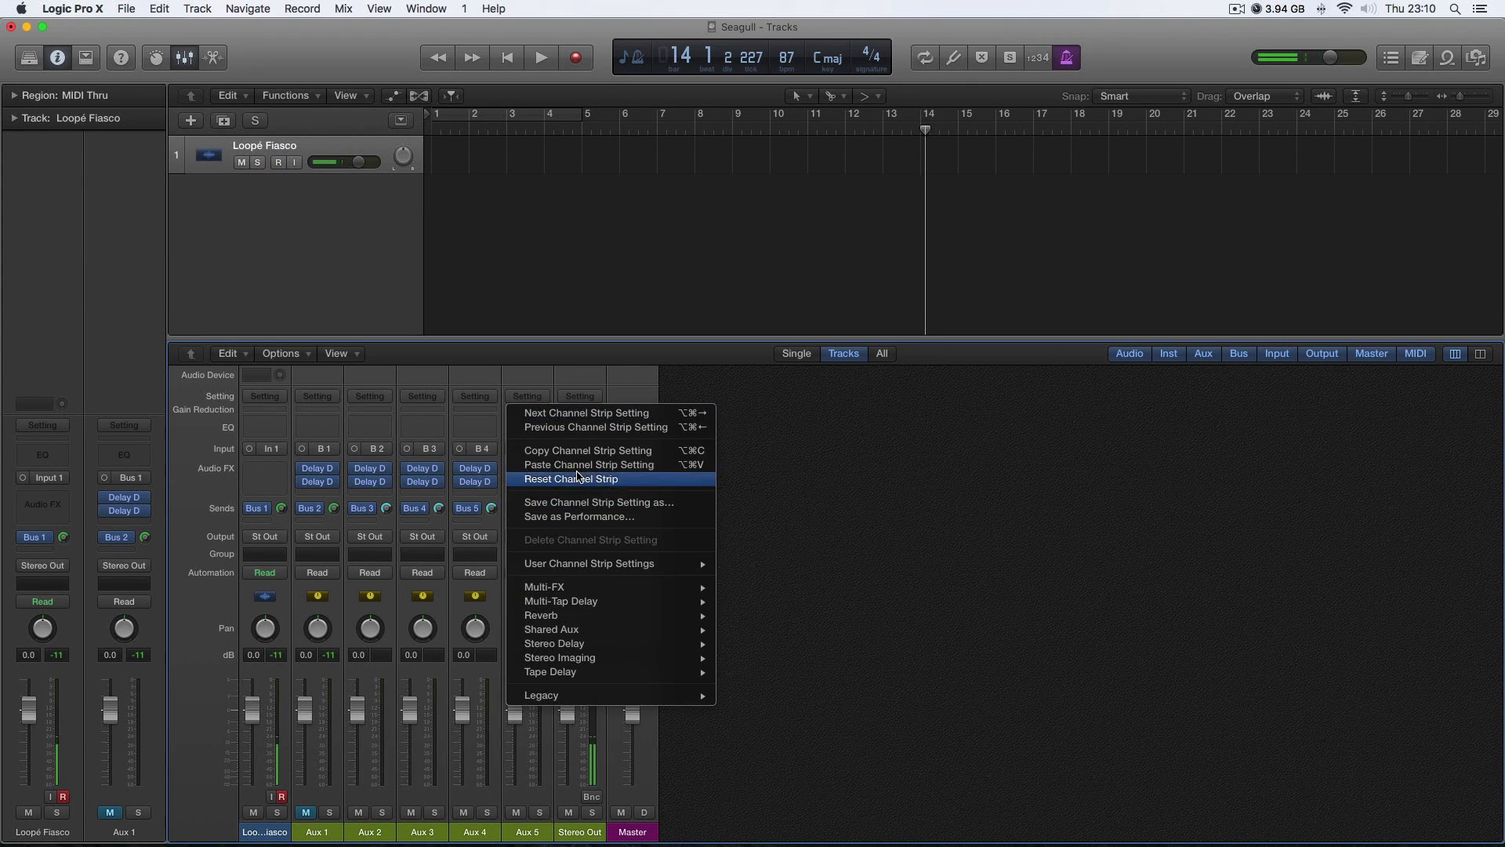
click(572, 461)
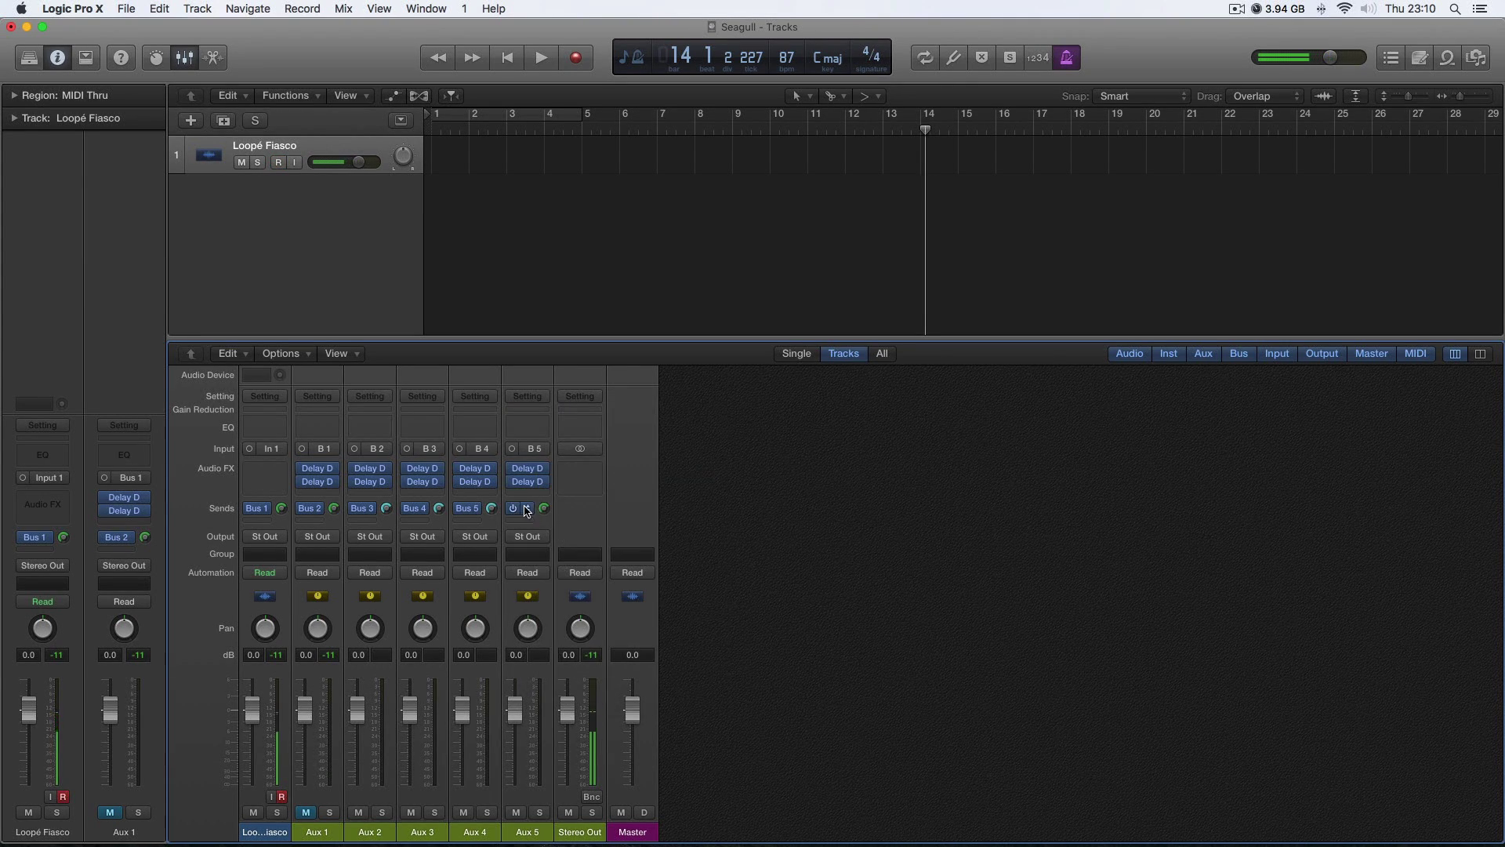
click(526, 511)
mouse_move(580, 607)
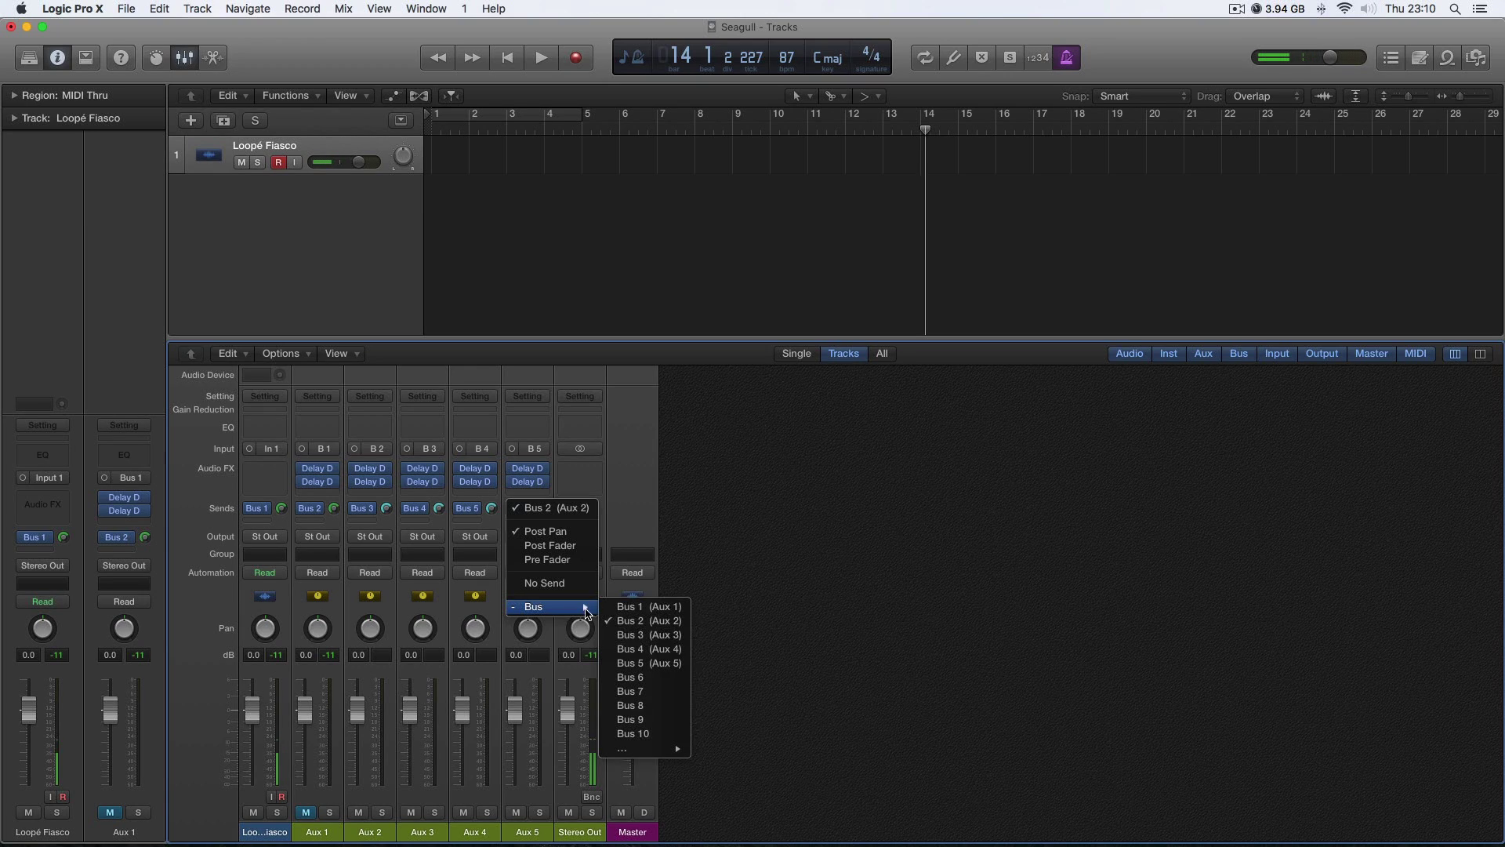
click(687, 674)
Paste the double-delay setup onto Aux 6 and send it to Bus 7, creating Aux 7
click(578, 395)
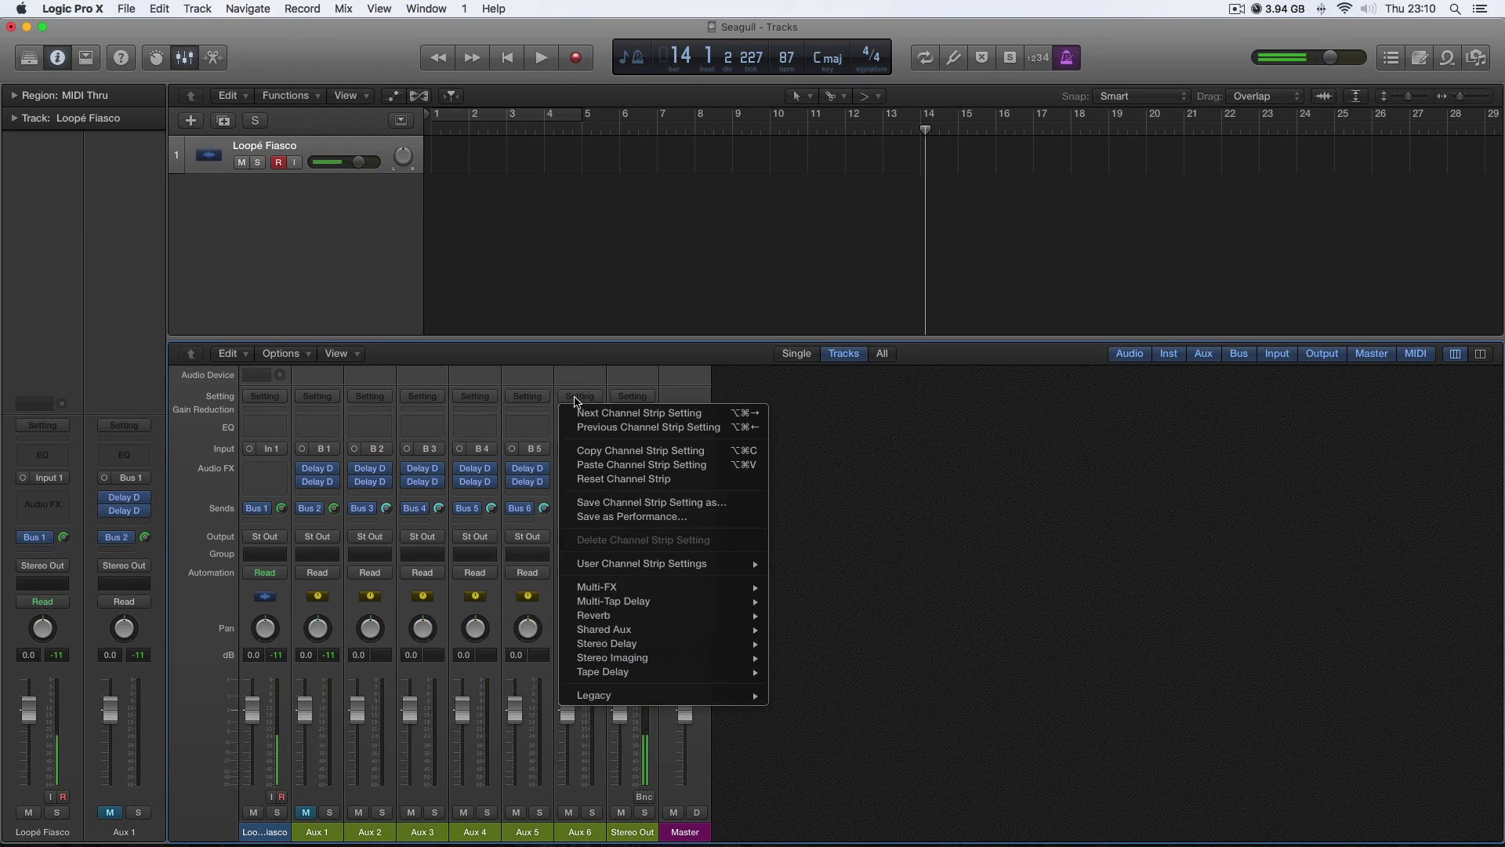
mouse_move(749, 601)
click(737, 464)
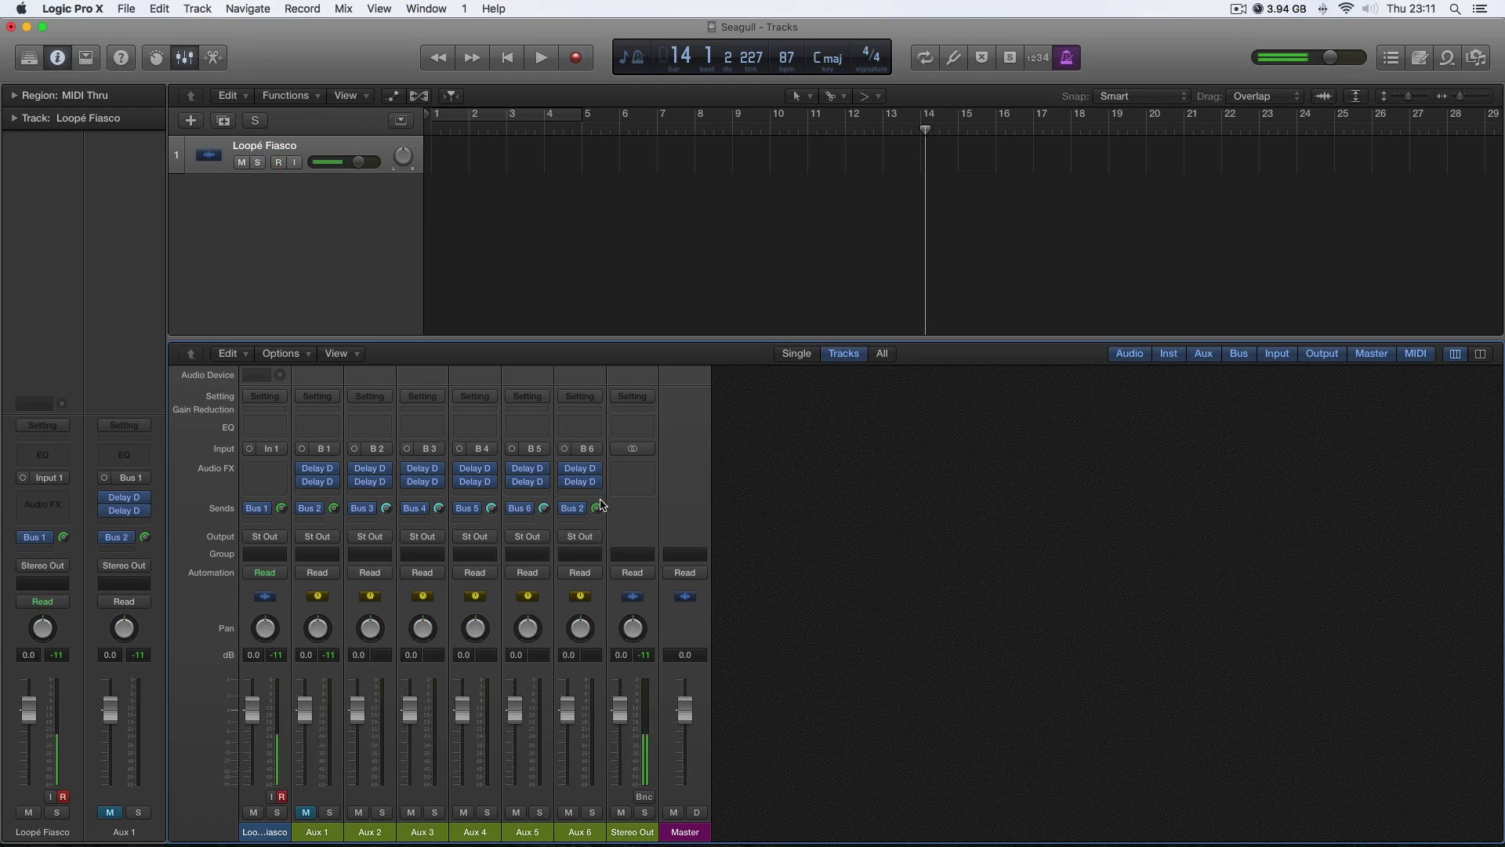
click(582, 510)
mouse_move(604, 607)
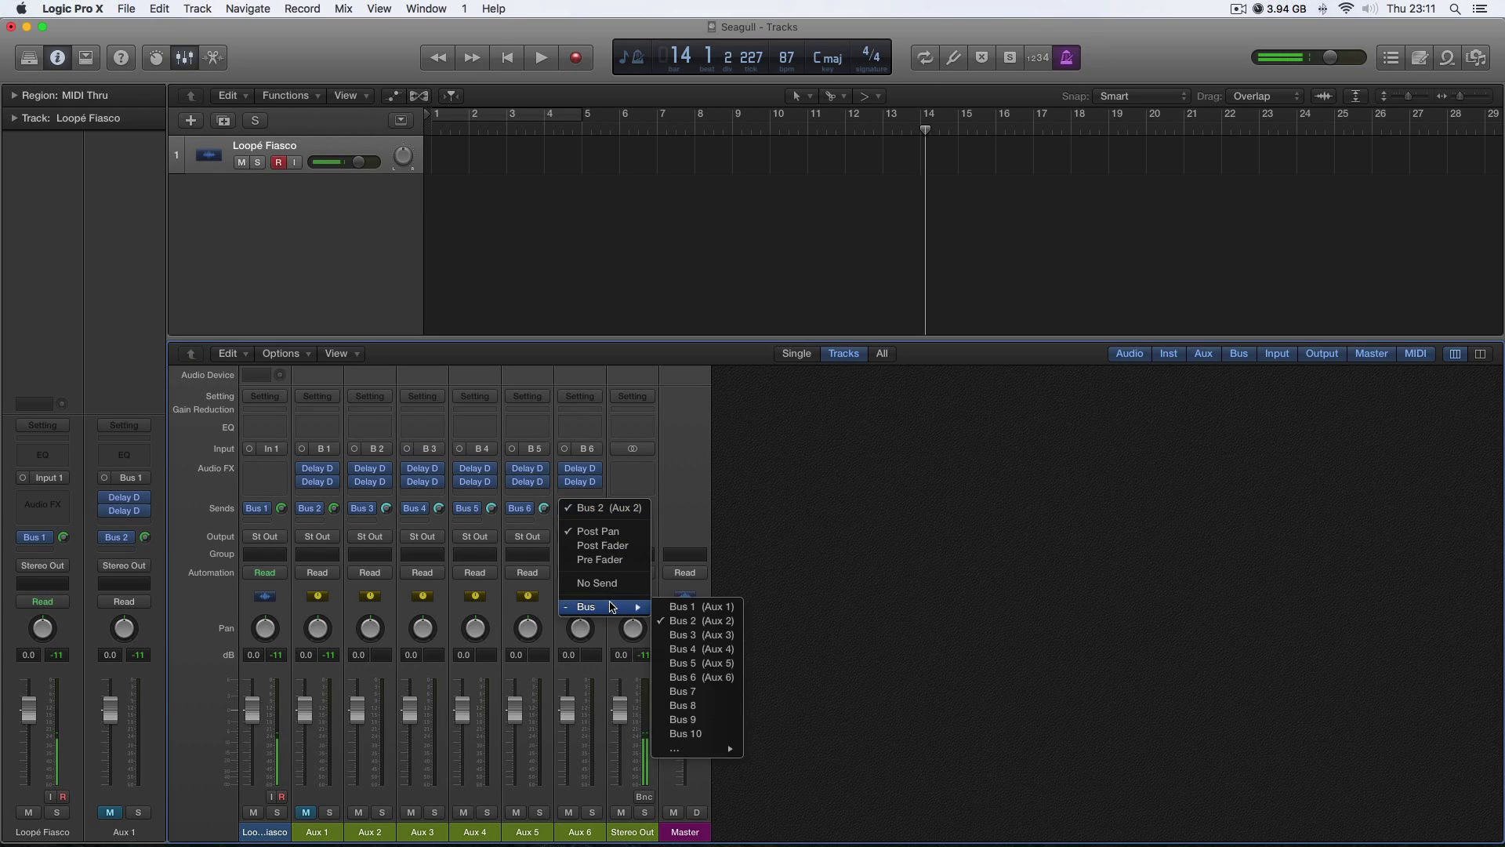
click(693, 691)
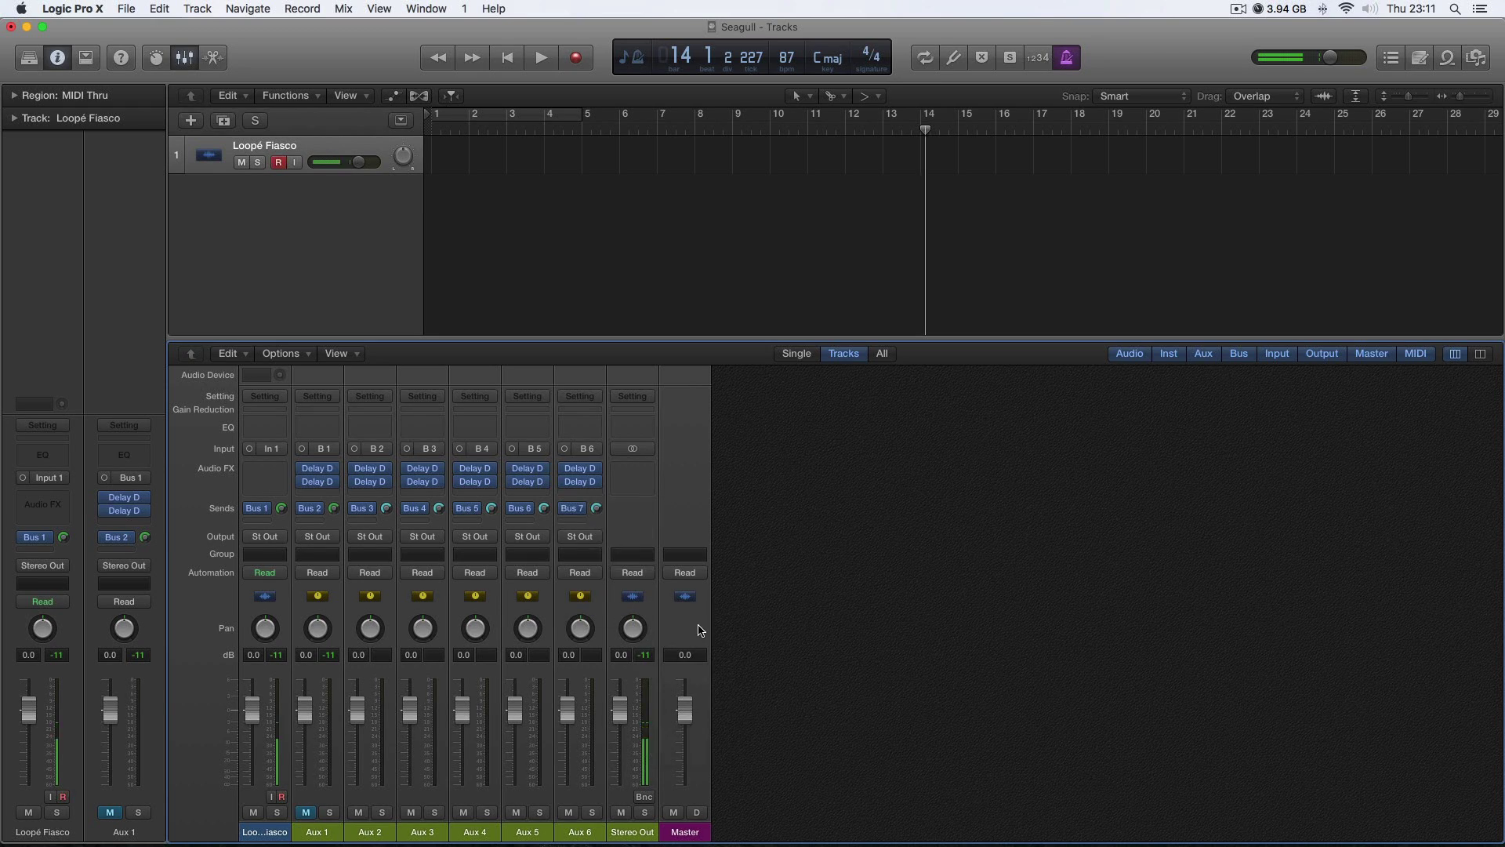